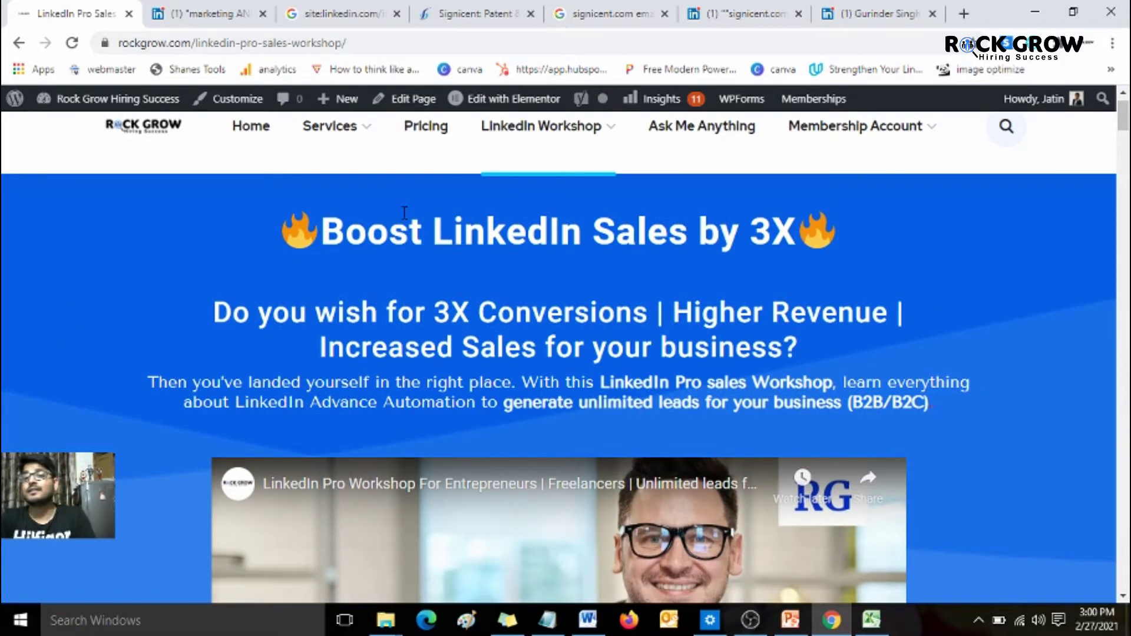
- Scroll the Rock Grow workshop page down to the seven-step '3X Faster Deal Closure' flow diagram
{"action": "scroll", "coordinate": [404, 213], "scroll_direction": "down", "scroll_amount": 10}
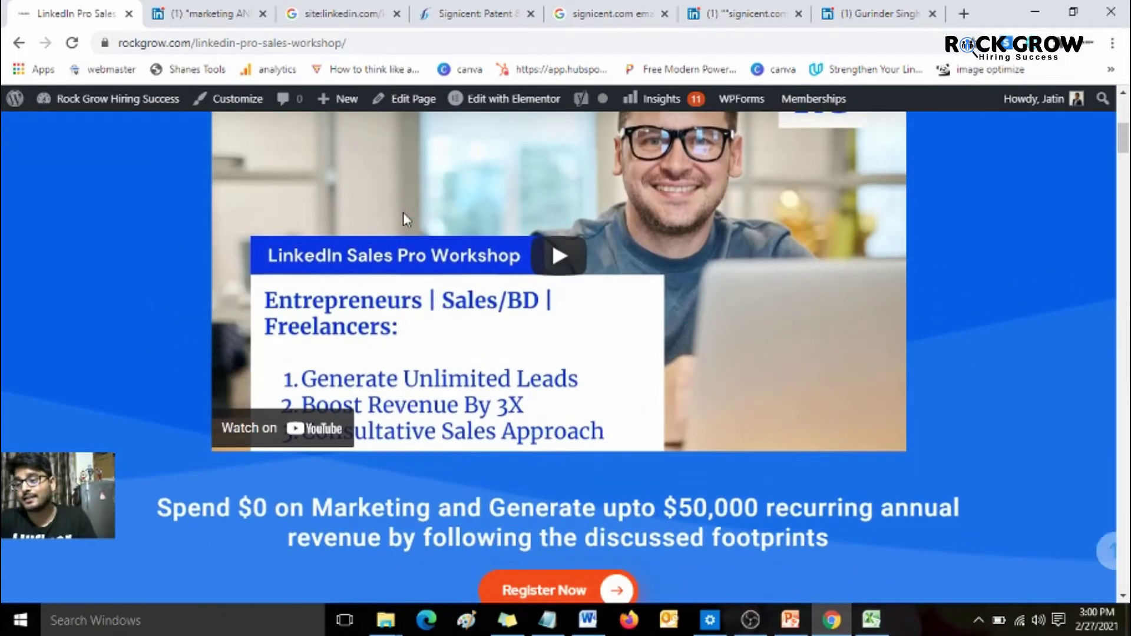
{"action": "scroll", "coordinate": [404, 218], "scroll_direction": "down", "scroll_amount": 12}
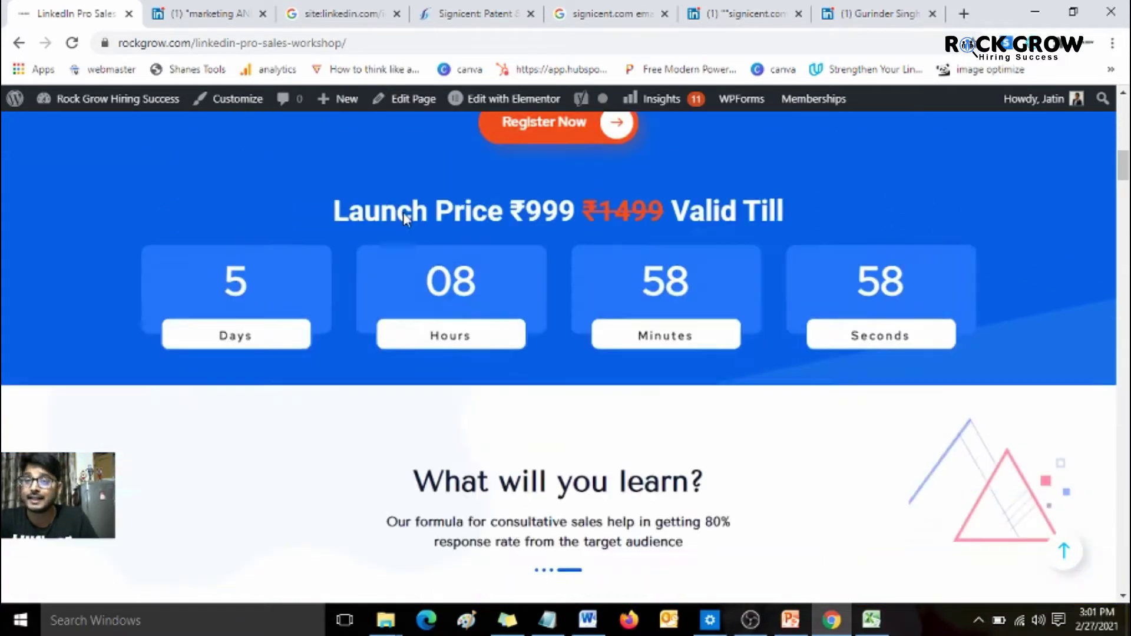
{"action": "scroll", "coordinate": [405, 220], "scroll_direction": "up", "scroll_amount": 1}
{"action": "scroll", "coordinate": [405, 220], "scroll_direction": "down", "scroll_amount": 4}
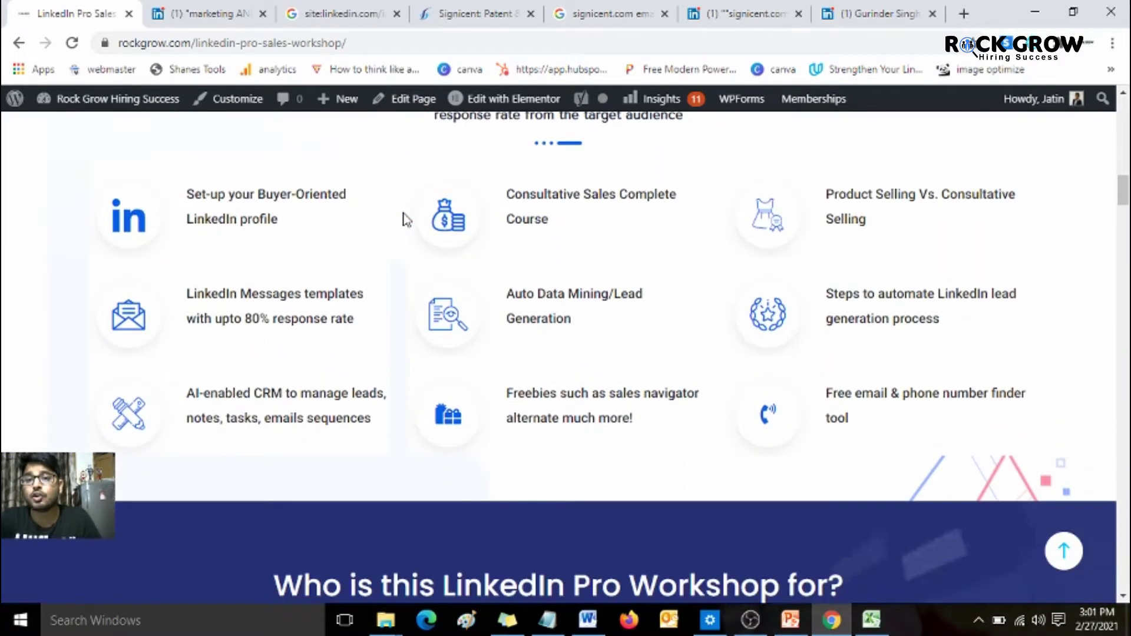
{"action": "scroll", "coordinate": [405, 220], "scroll_direction": "down", "scroll_amount": 1}
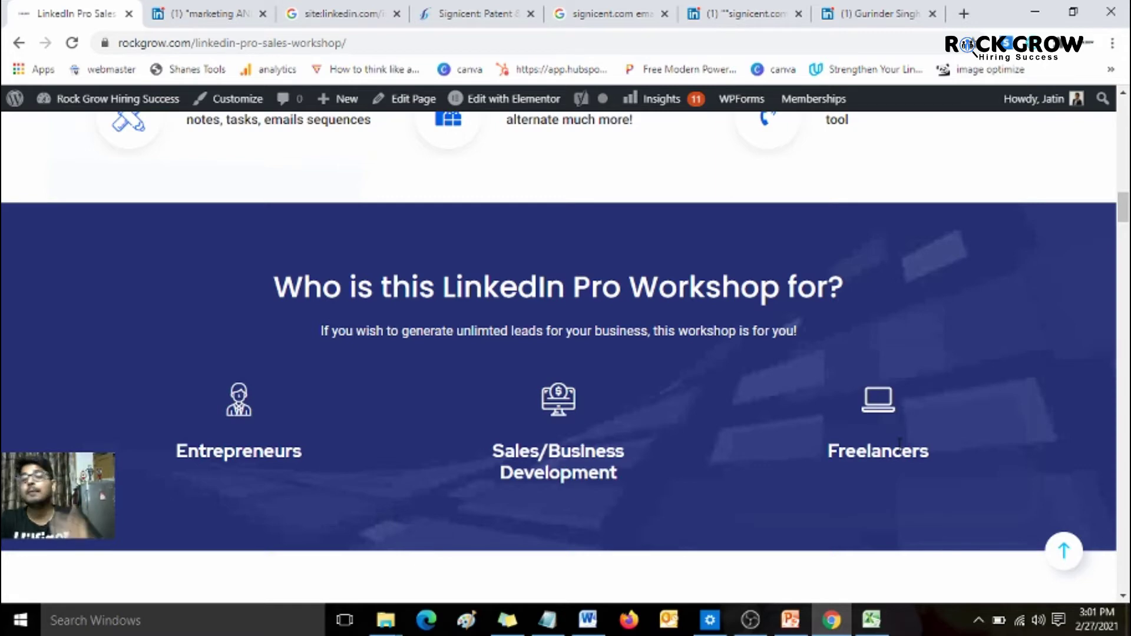
{"action": "scroll", "coordinate": [897, 443], "scroll_direction": "down", "scroll_amount": 4}
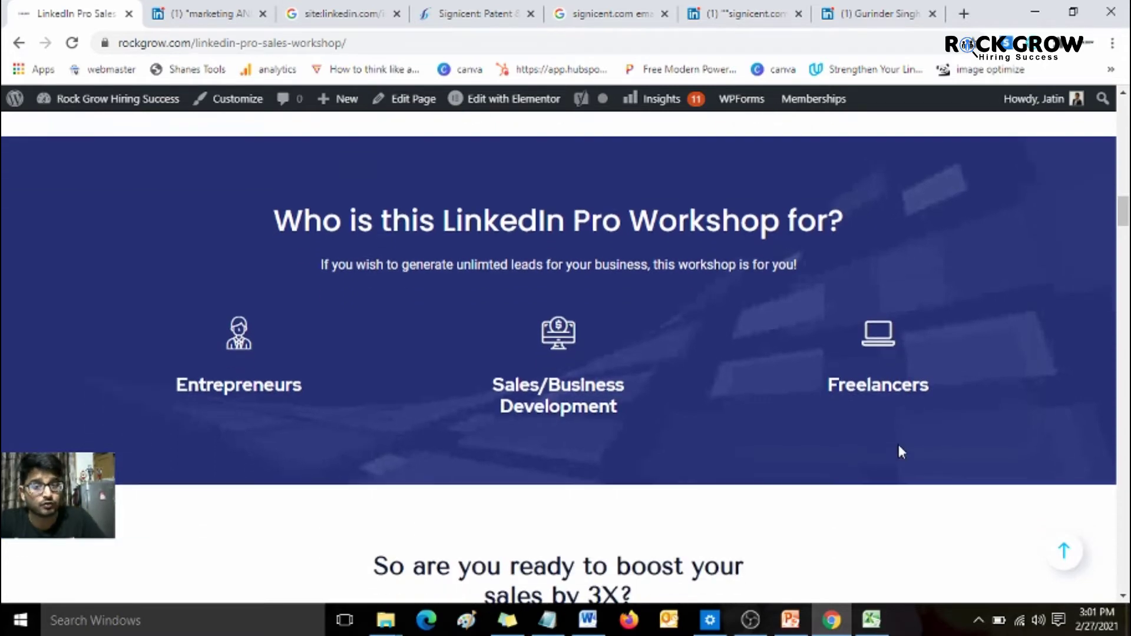
{"action": "scroll", "coordinate": [902, 451], "scroll_direction": "down", "scroll_amount": 5}
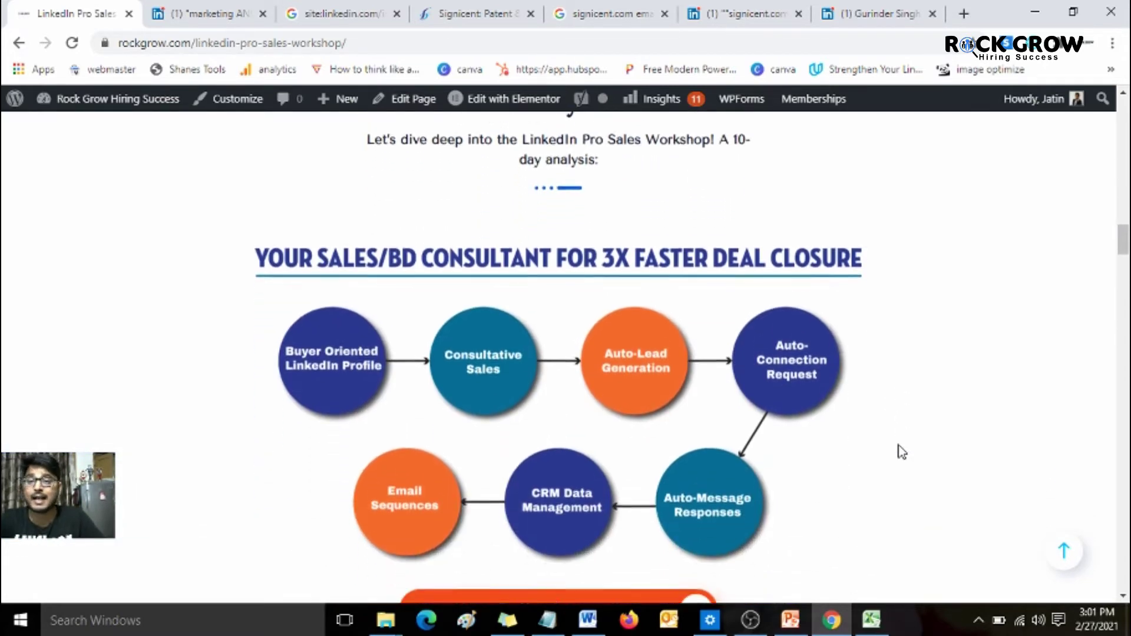
{"action": "scroll", "coordinate": [902, 453], "scroll_direction": "down", "scroll_amount": 1}
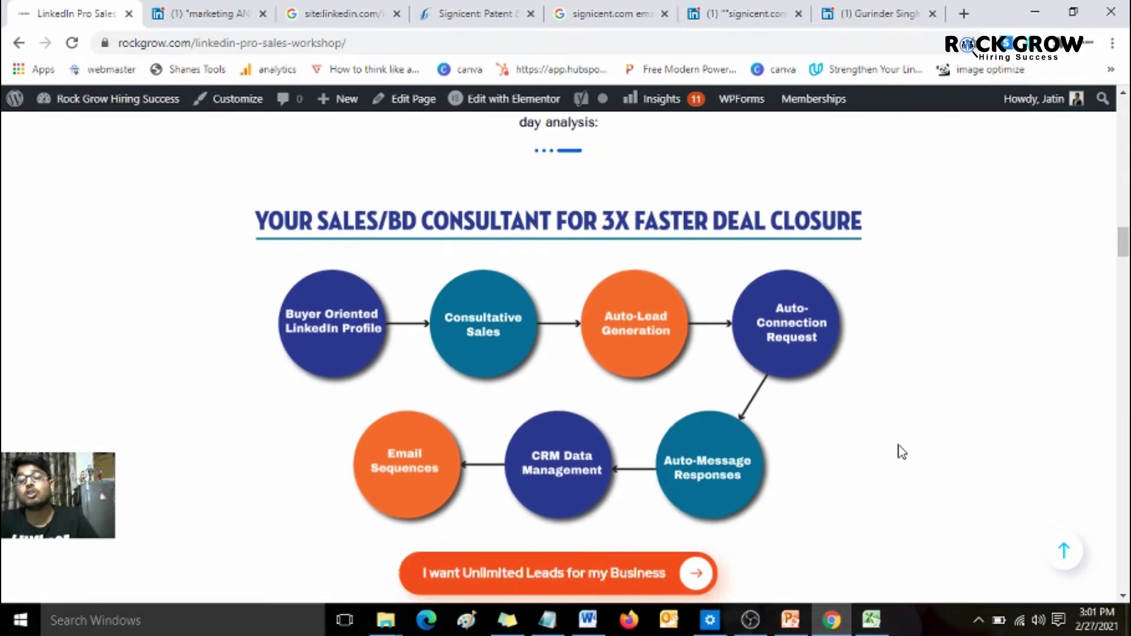
{"action": "scroll", "coordinate": [901, 452], "scroll_direction": "down", "scroll_amount": 1}
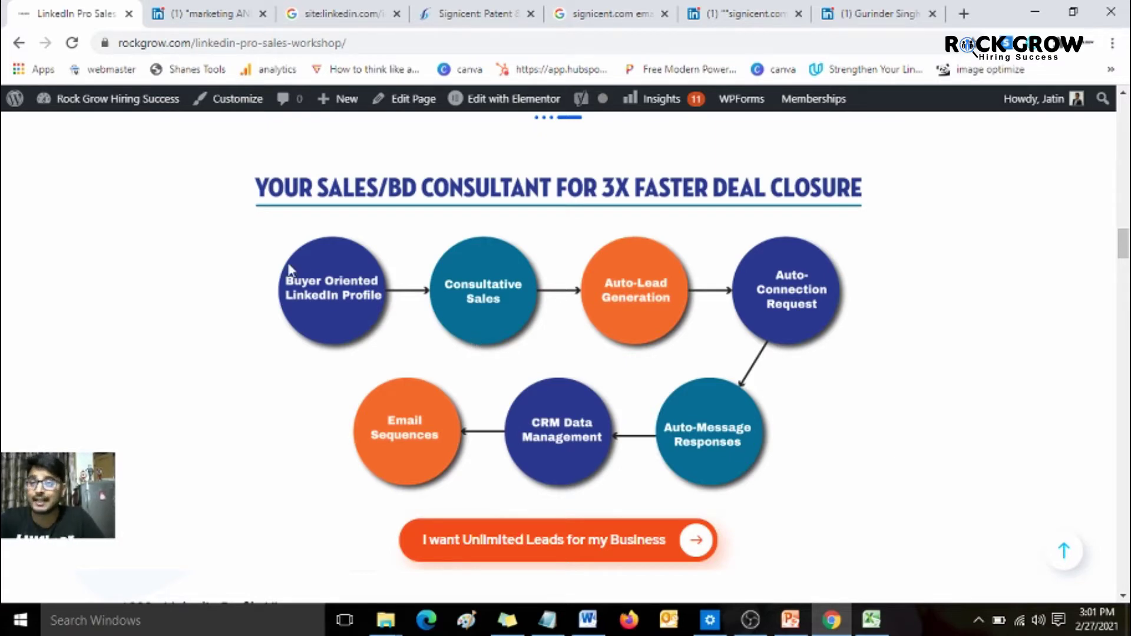
- Glance at the search settings, then return to the site:linkedin.com/in/ Business Development yahoo.com results
{"action": "left_click", "coordinate": [342, 9]}
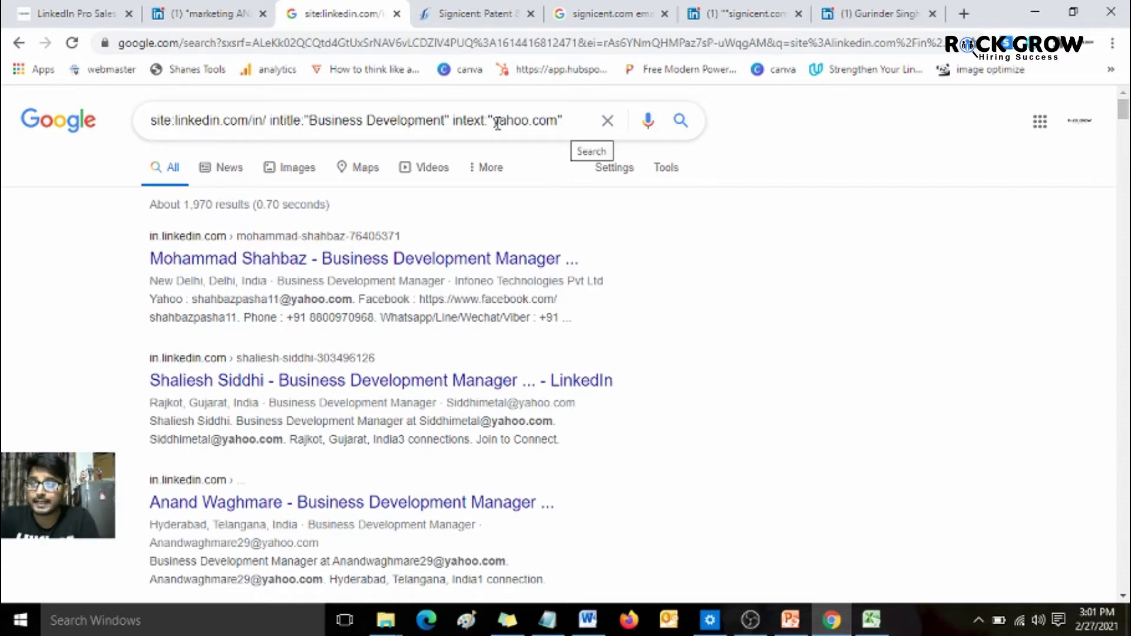
{"action": "middle_click", "coordinate": [610, 177]}
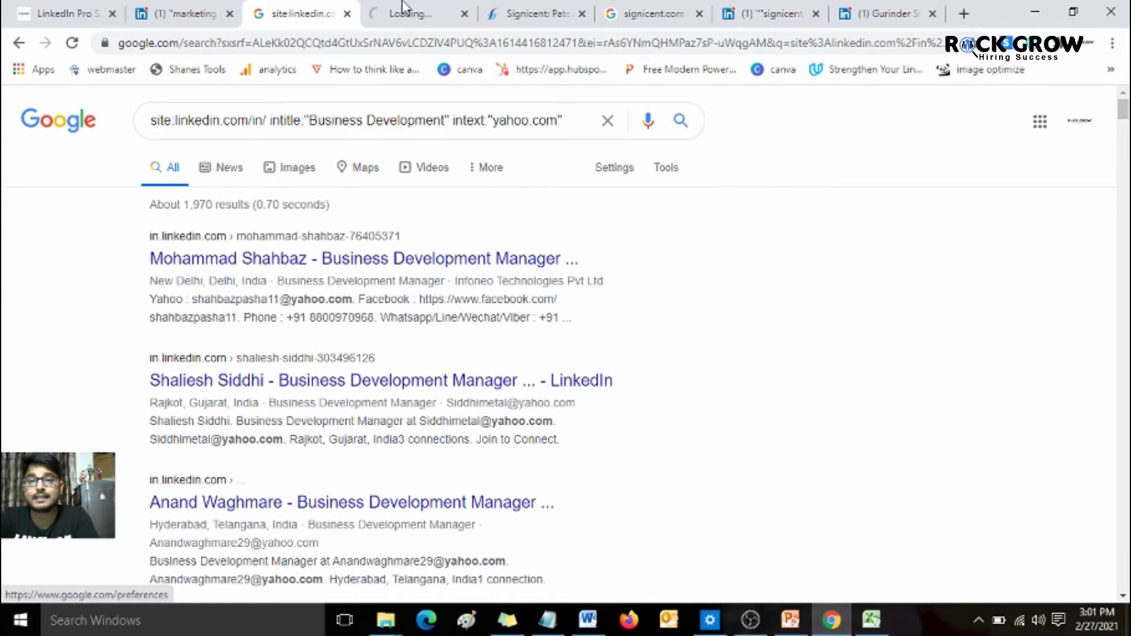
{"action": "left_click", "coordinate": [406, 11]}
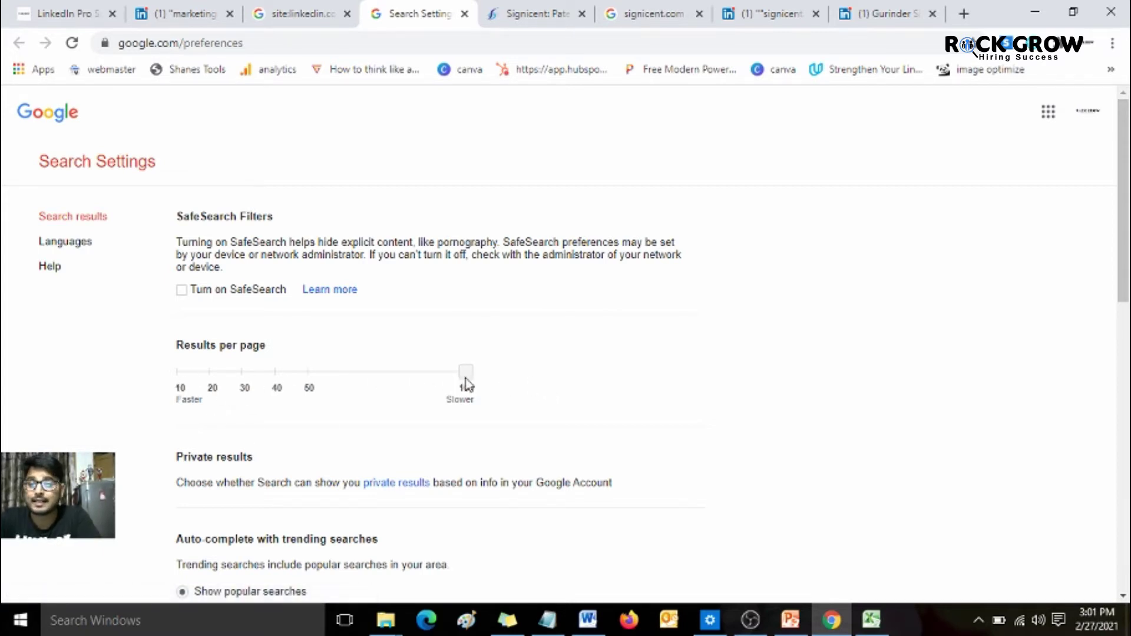
{"action": "left_click", "coordinate": [466, 16]}
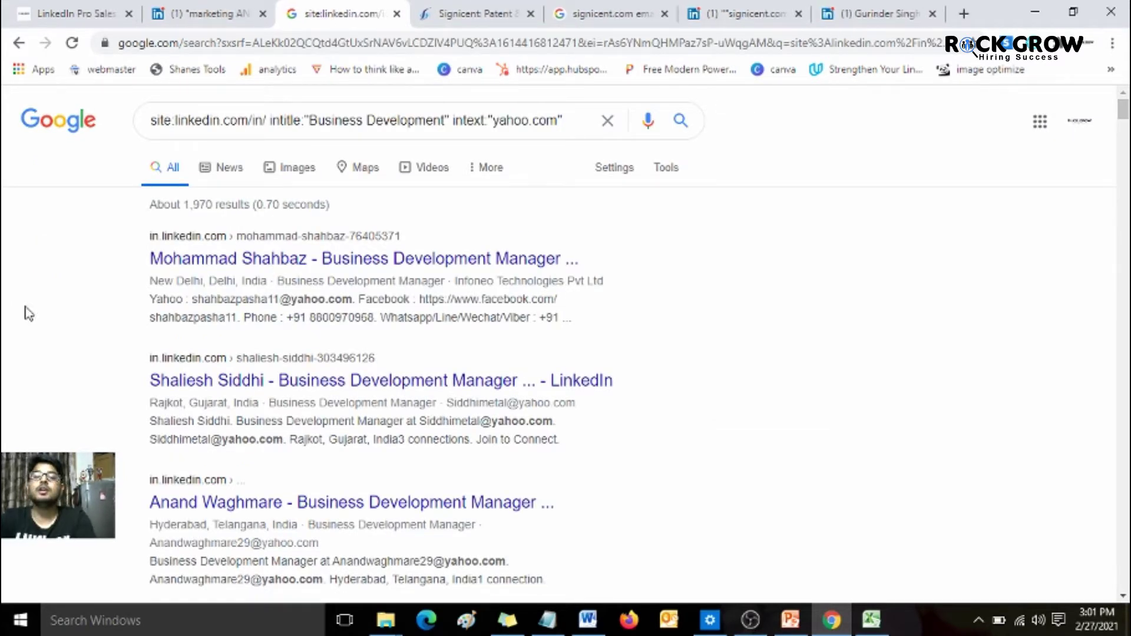
{"action": "key", "text": "ctrl+1"}
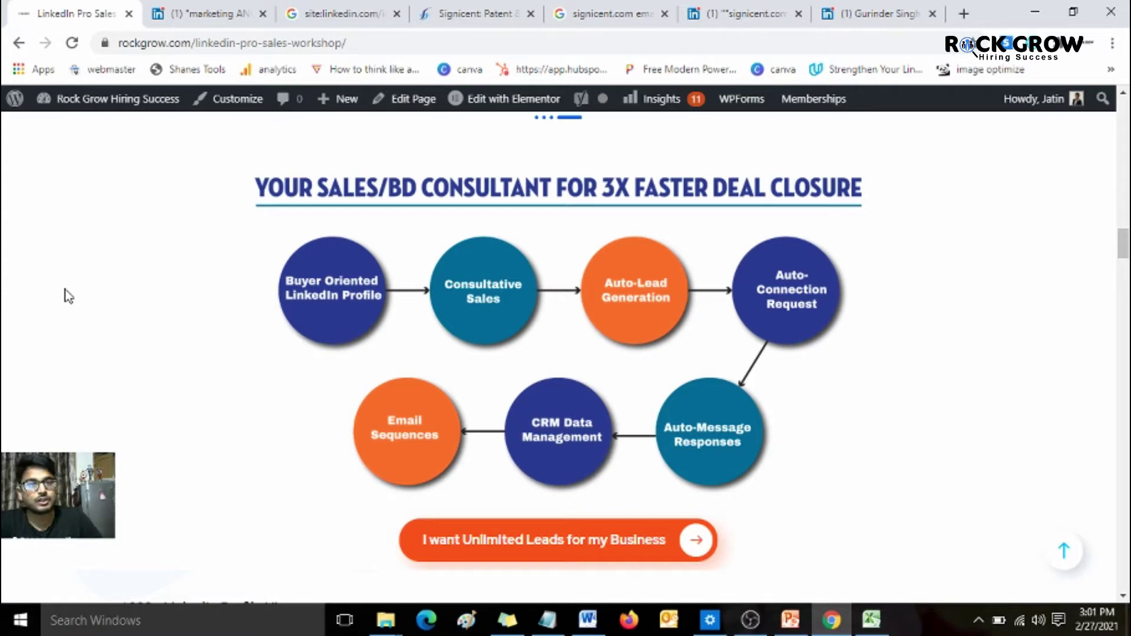
{"action": "left_click", "coordinate": [380, 11]}
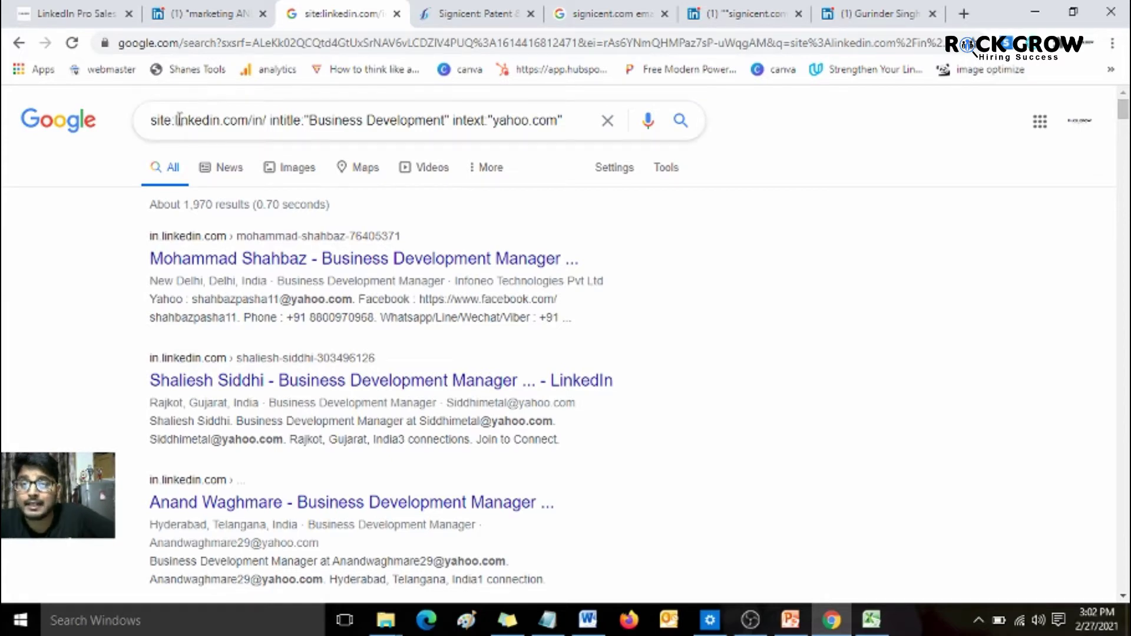
- Highlight the query's linkedin.com/in/, Business Development and yahoo.com terms in turn
{"action": "left_click_drag", "start_coordinate": [178, 119], "coordinate": [274, 114]}
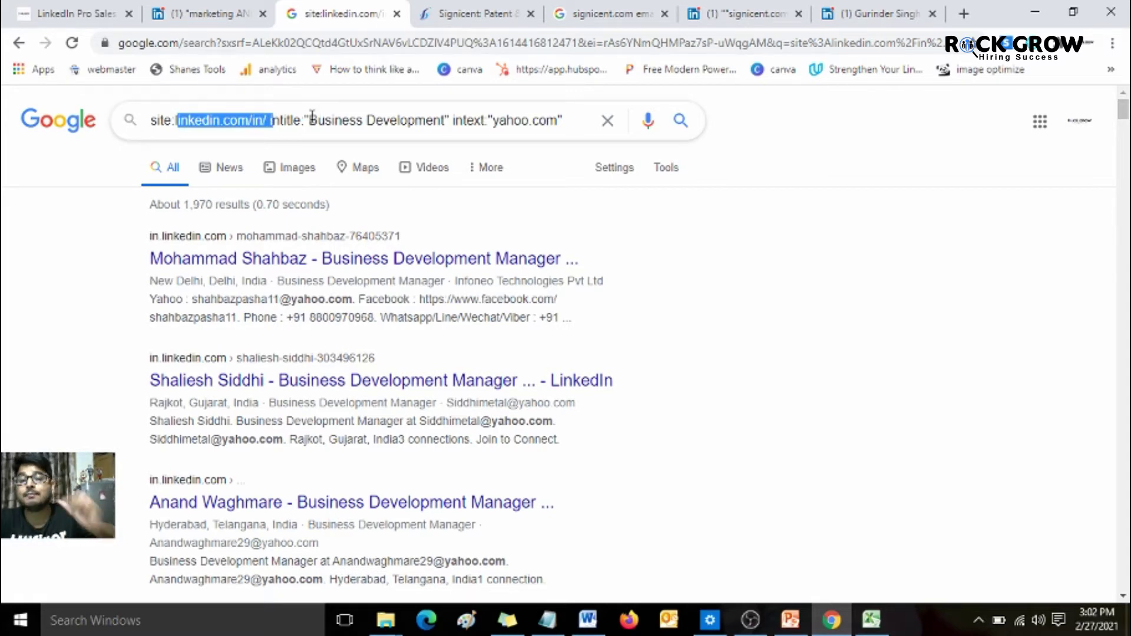
{"action": "left_click_drag", "start_coordinate": [312, 115], "coordinate": [433, 113]}
{"action": "left_click", "coordinate": [434, 114]}
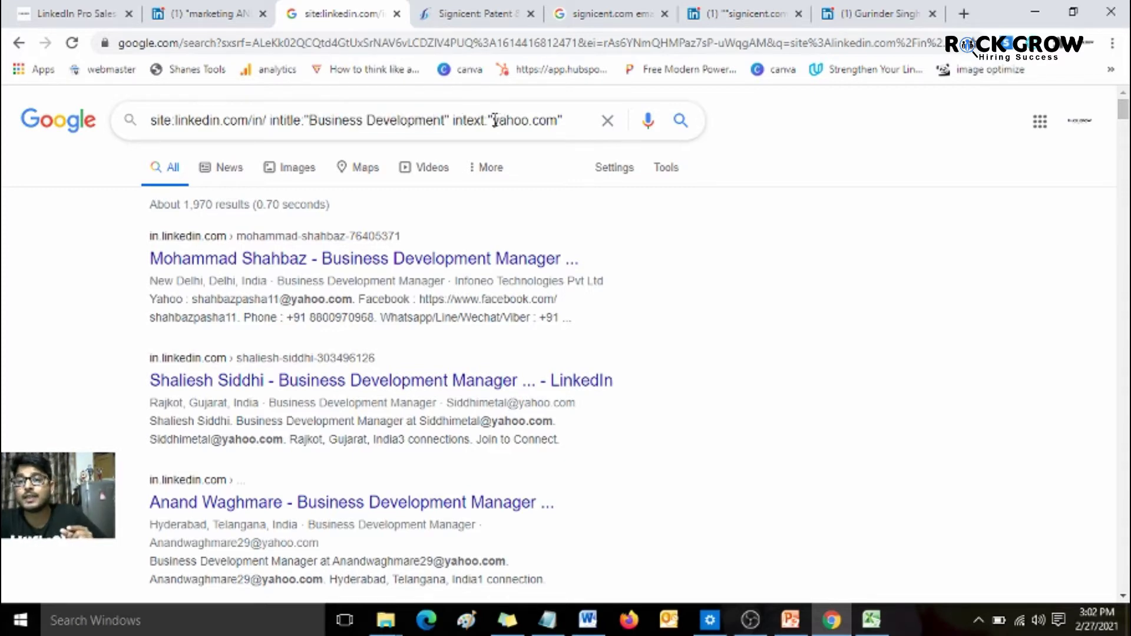
{"action": "left_click_drag", "start_coordinate": [494, 121], "coordinate": [557, 117]}
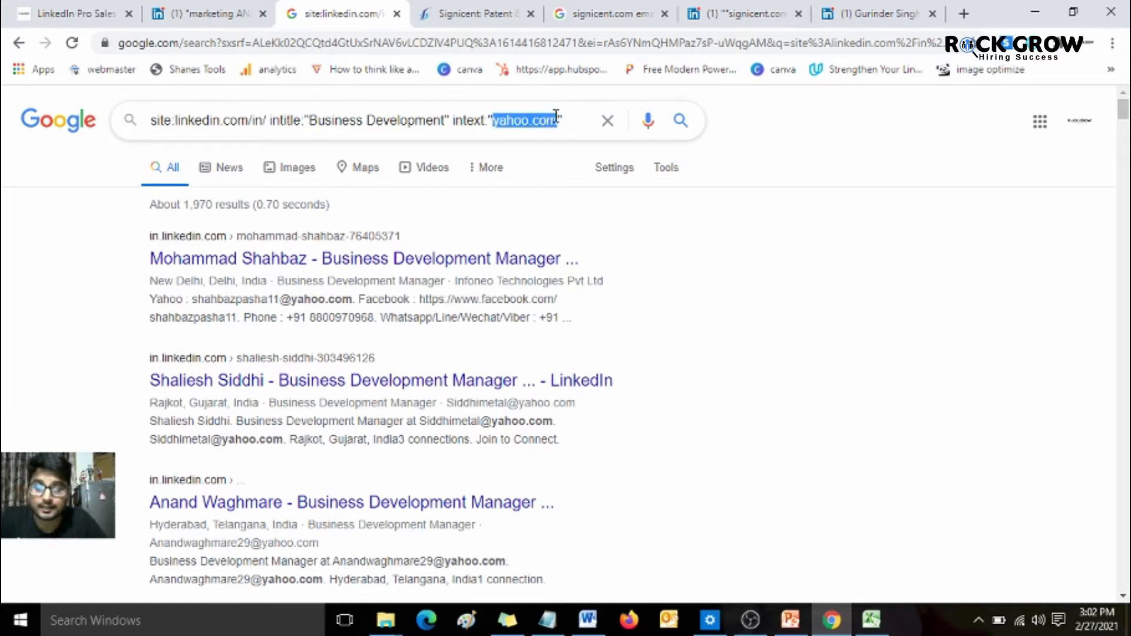
{"action": "left_click", "coordinate": [556, 118]}
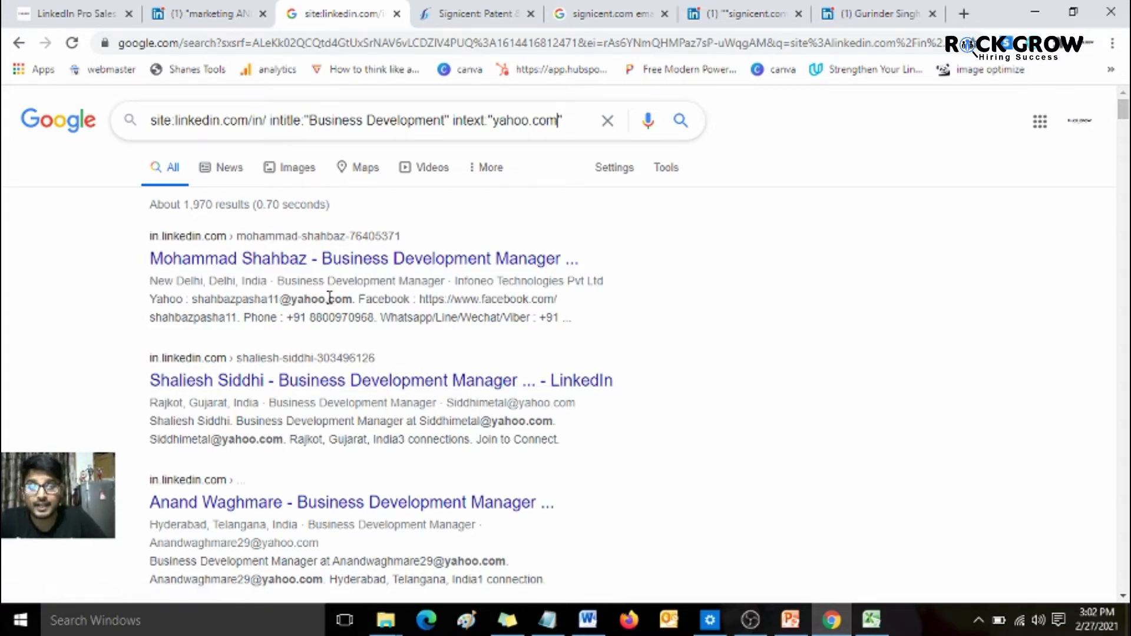
- Highlight the first result's email and open its LinkedIn profile in a new tab
{"action": "left_click_drag", "start_coordinate": [194, 301], "coordinate": [351, 297]}
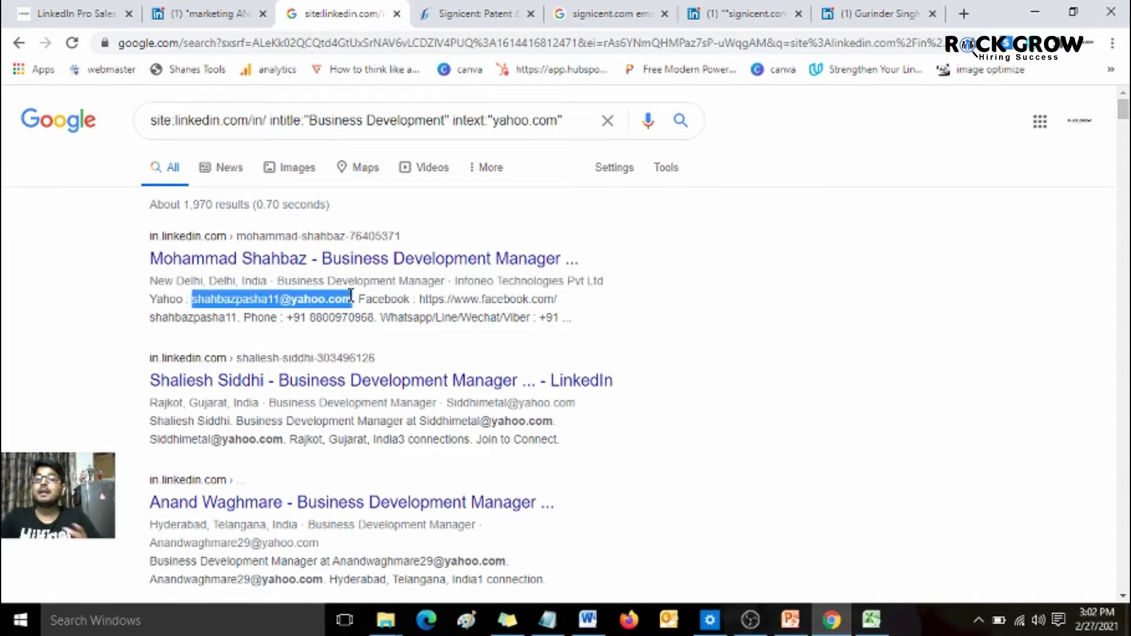
{"action": "middle_click", "coordinate": [361, 260]}
{"action": "left_click", "coordinate": [446, 9]}
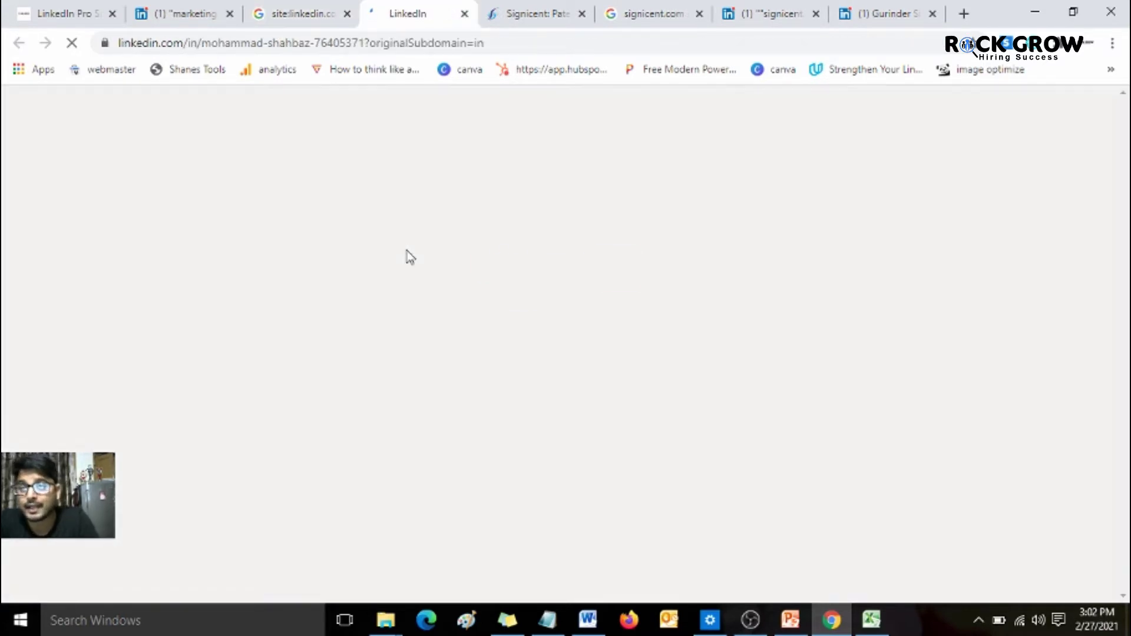
- Paste the first lead's LinkedIn profile URL into cell B2
{"action": "left_click", "coordinate": [416, 42]}
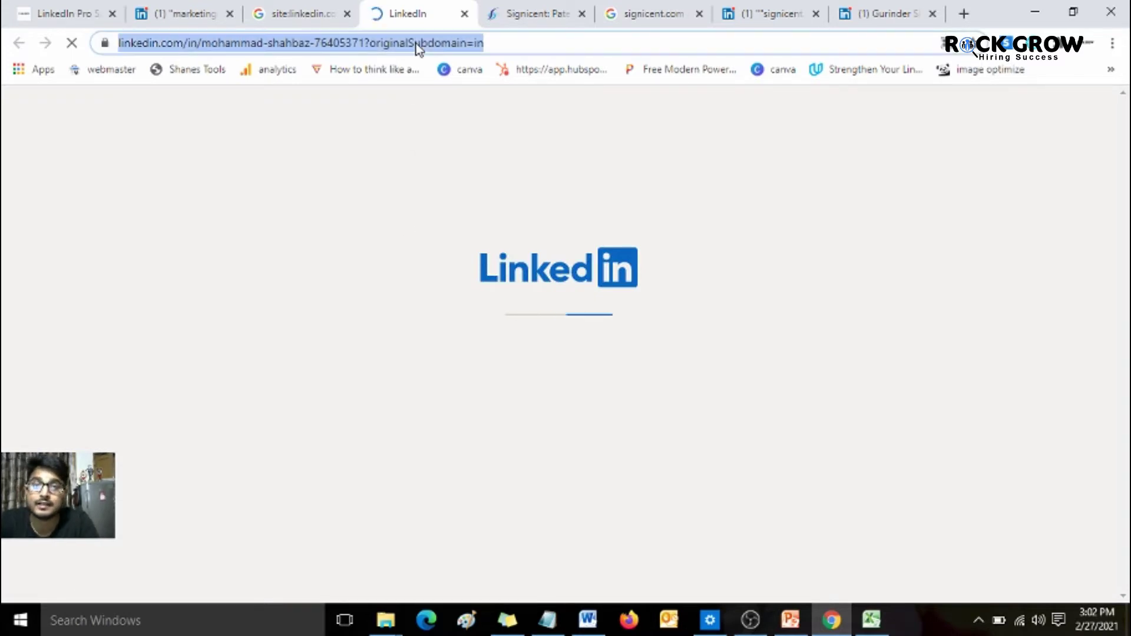
{"action": "left_click", "coordinate": [871, 619]}
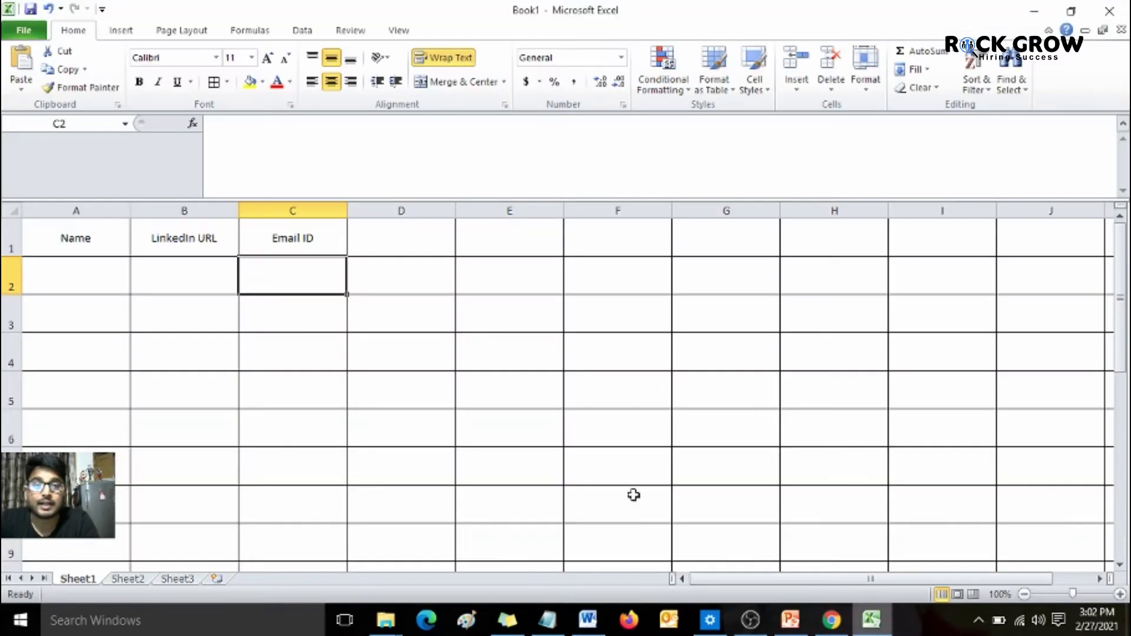
{"action": "left_click", "coordinate": [173, 268]}
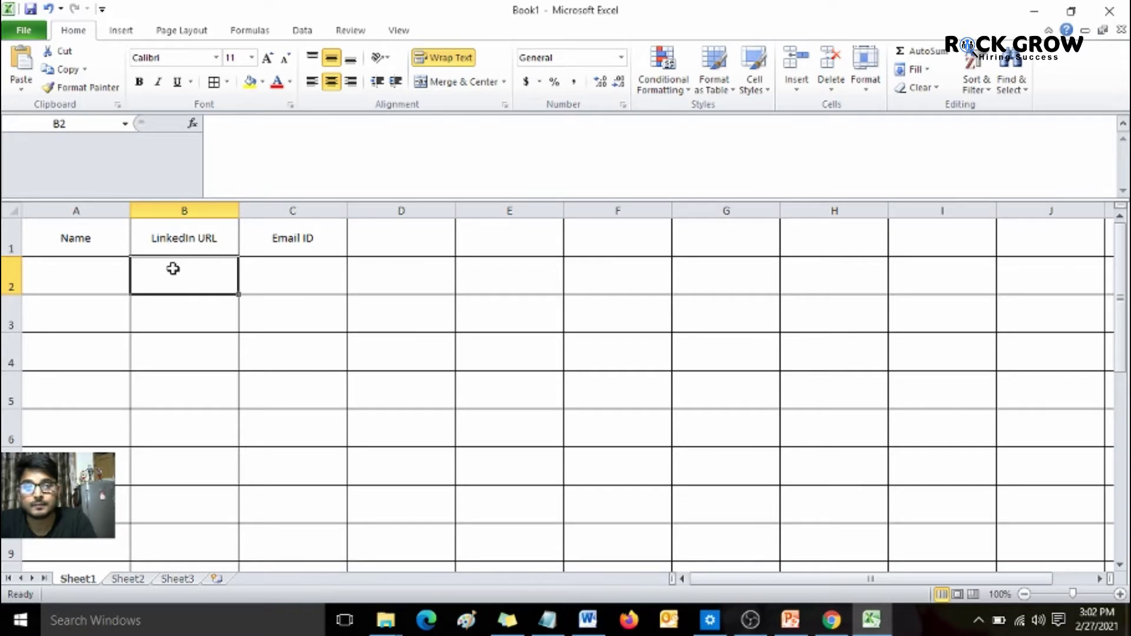
{"action": "key", "text": "Tab"}
{"action": "key", "text": "Home"}
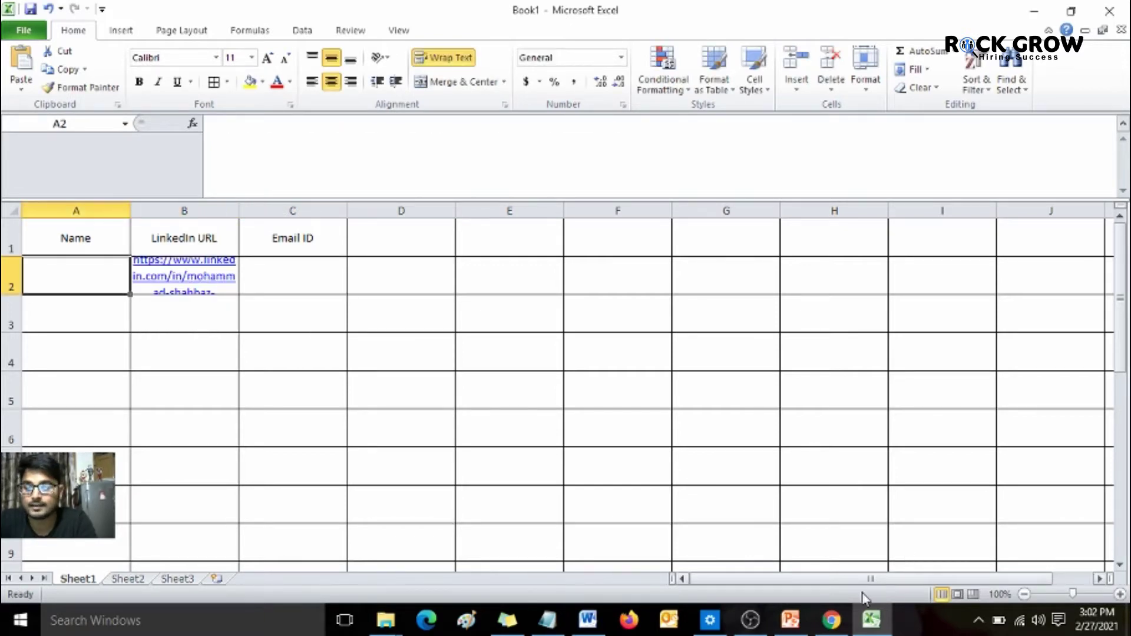
- Copy the prospect's full name from the profile into cell A2
{"action": "left_click", "coordinate": [828, 620]}
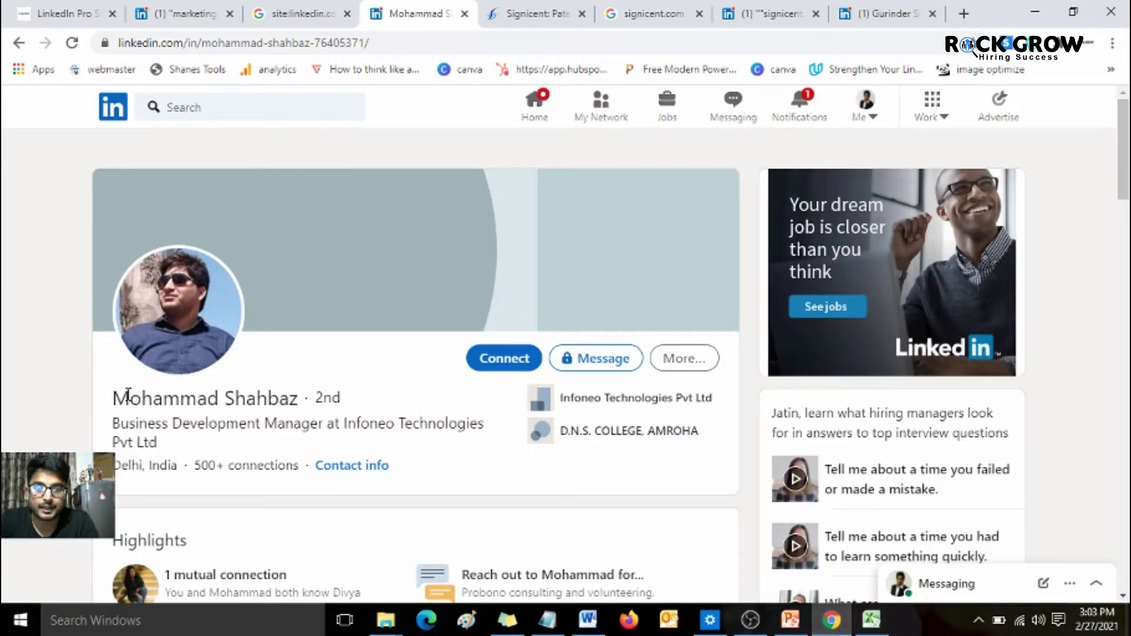
{"action": "left_click_drag", "start_coordinate": [128, 394], "coordinate": [297, 397]}
{"action": "key", "text": "ctrl+c"}
{"action": "left_click", "coordinate": [873, 615]}
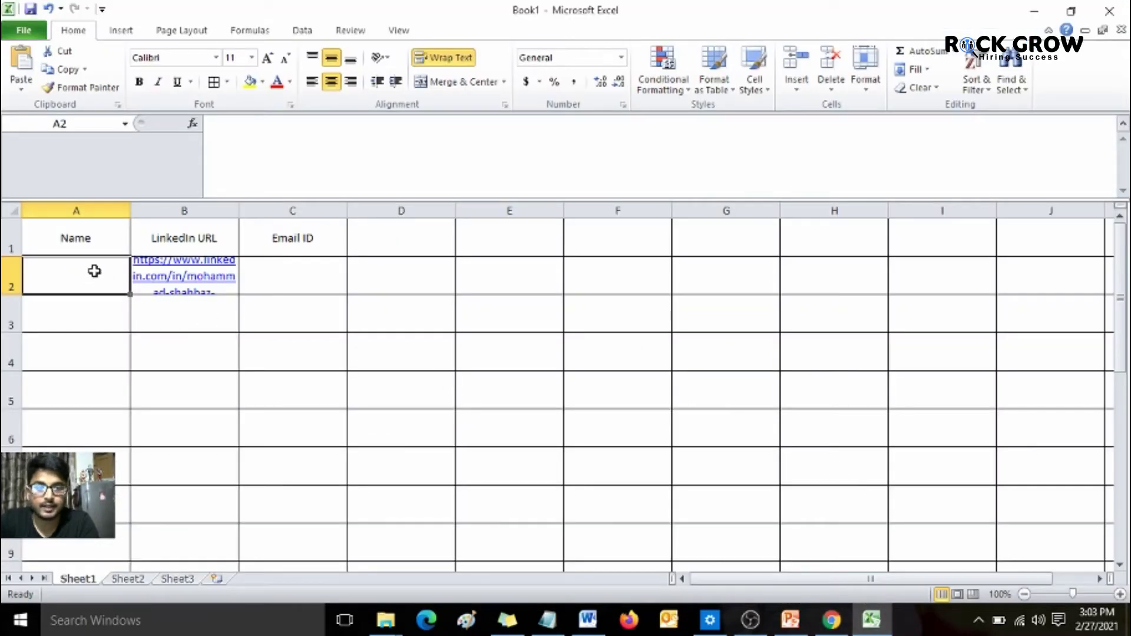
{"action": "double_click", "coordinate": [94, 271]}
{"action": "key", "text": "ctrl+v"}
{"action": "key", "text": "Tab"}
{"action": "key", "text": "Tab"}
{"action": "key", "text": "alt+Tab"}
{"action": "left_click", "coordinate": [140, 498]}
{"action": "scroll", "coordinate": [300, 361], "scroll_direction": "down", "scroll_amount": 6}
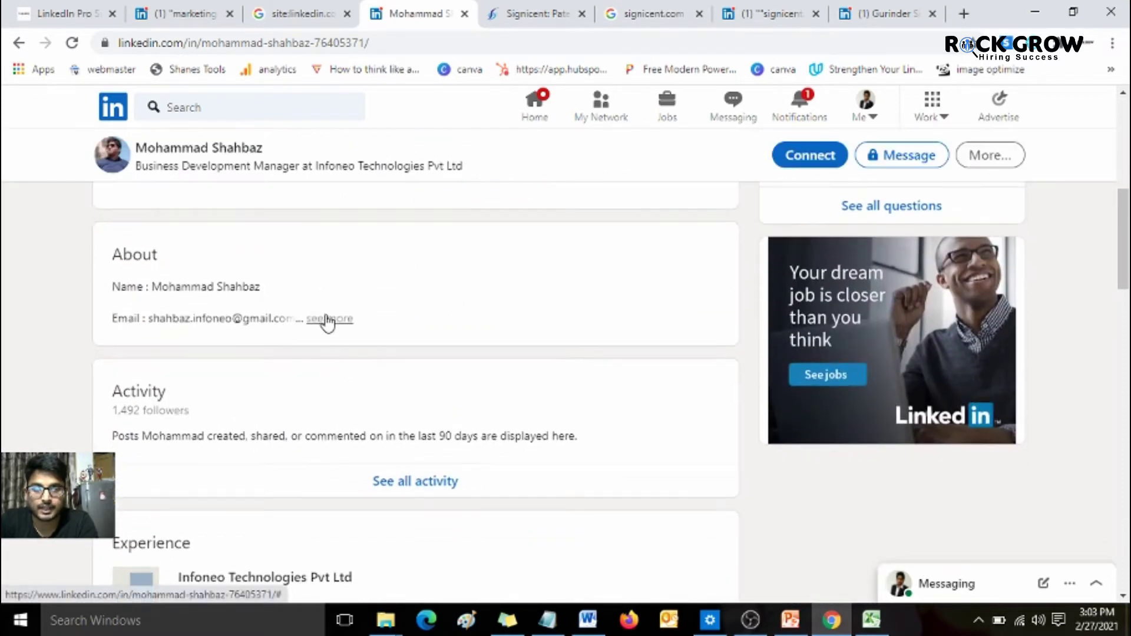
- Copy the email address from the profile's About section into C2
{"action": "left_click", "coordinate": [328, 319]}
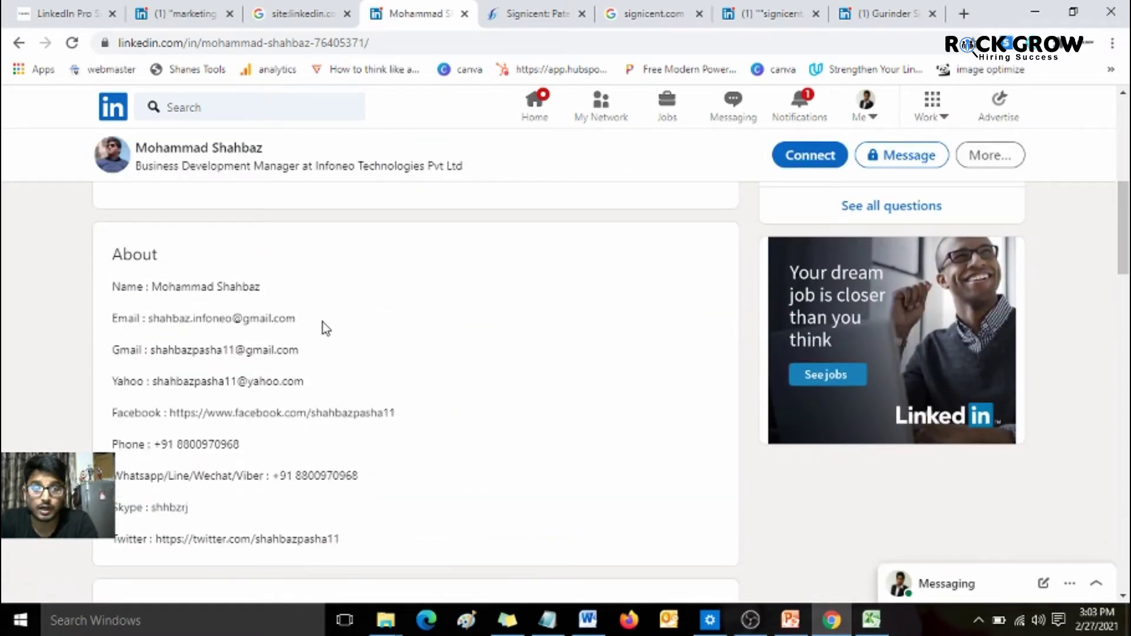
{"action": "left_click_drag", "start_coordinate": [296, 318], "coordinate": [152, 317]}
{"action": "key", "text": "ctrl+c"}
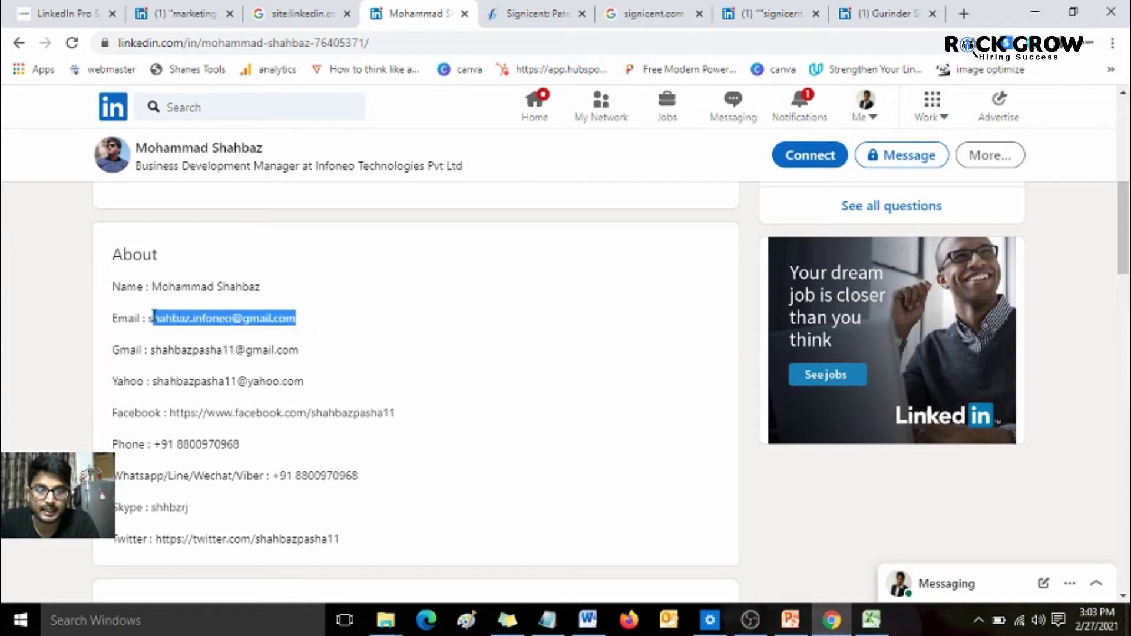
{"action": "key", "text": "alt+Tab"}
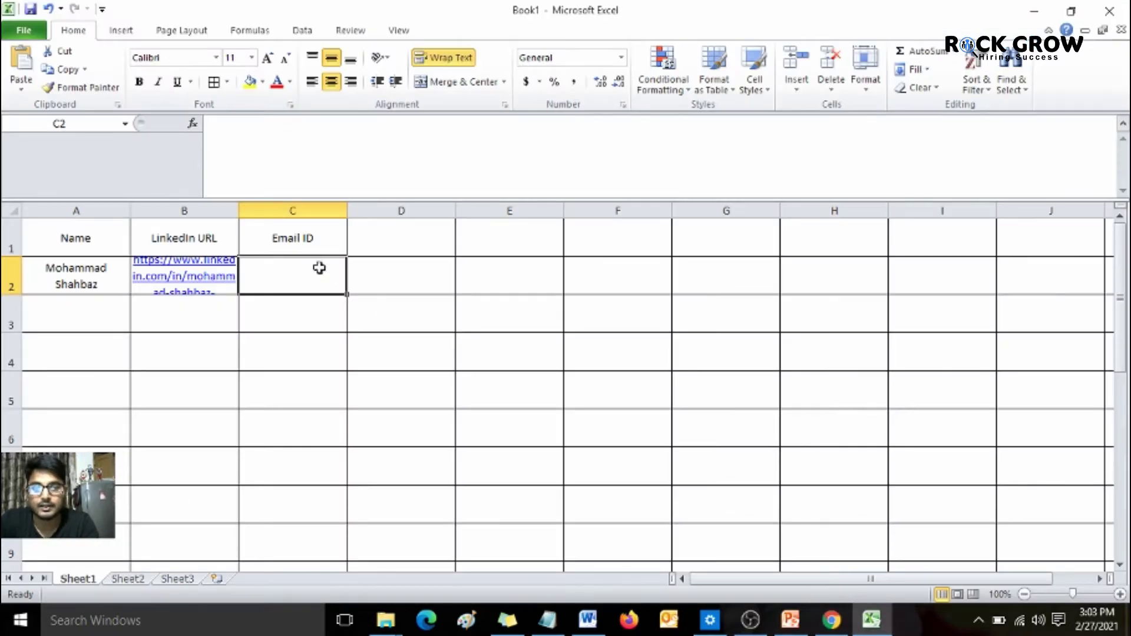
{"action": "double_click", "coordinate": [319, 267]}
{"action": "key", "text": "ctrl+v"}
{"action": "key", "text": "Tab"}
{"action": "key", "text": "alt+Tab"}
- Copy the profile's Gmail address into D2 and Yahoo address into E2
{"action": "left_click_drag", "start_coordinate": [302, 350], "coordinate": [149, 353]}
{"action": "key", "text": "ctrl+c"}
{"action": "key", "text": "alt+Tab"}
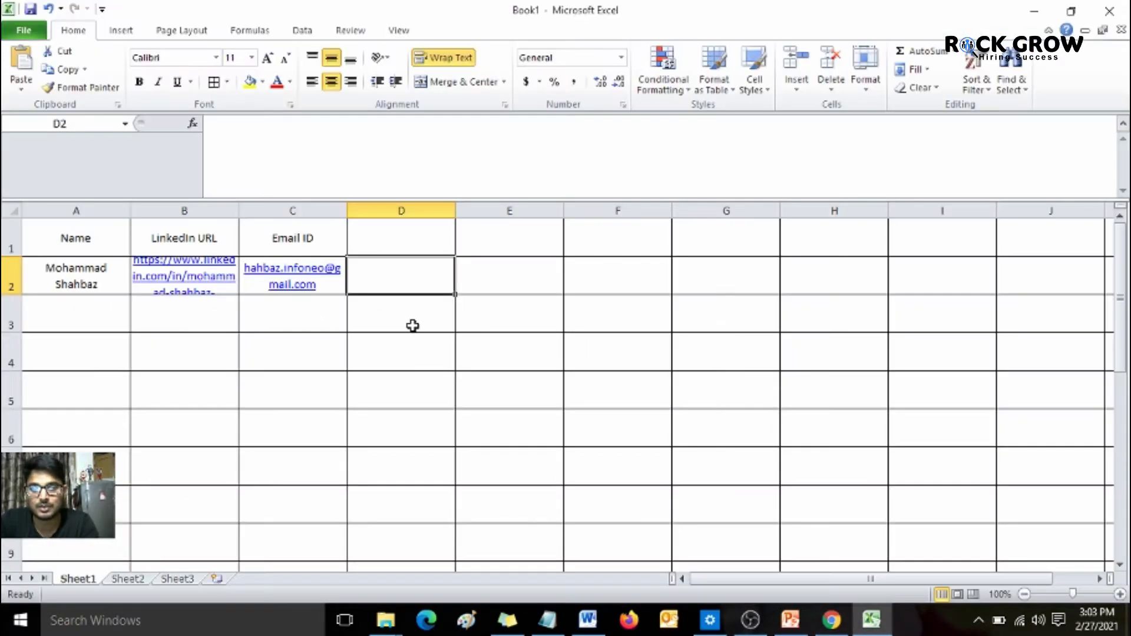
{"action": "key", "text": "ctrl+v"}
{"action": "key", "text": "alt+Tab"}
{"action": "left_click_drag", "start_coordinate": [307, 382], "coordinate": [155, 383]}
{"action": "key", "text": "ctrl+c"}
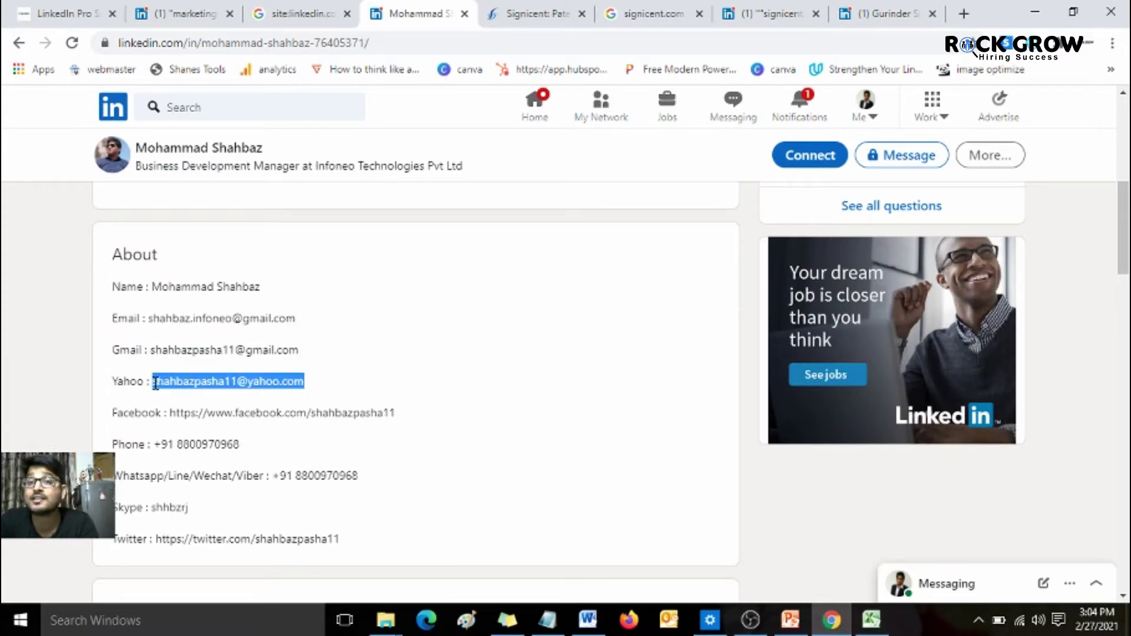
{"action": "key", "text": "alt+Tab"}
{"action": "key", "text": "Tab"}
{"action": "key", "text": "ctrl+v"}
{"action": "key", "text": "alt+Tab"}
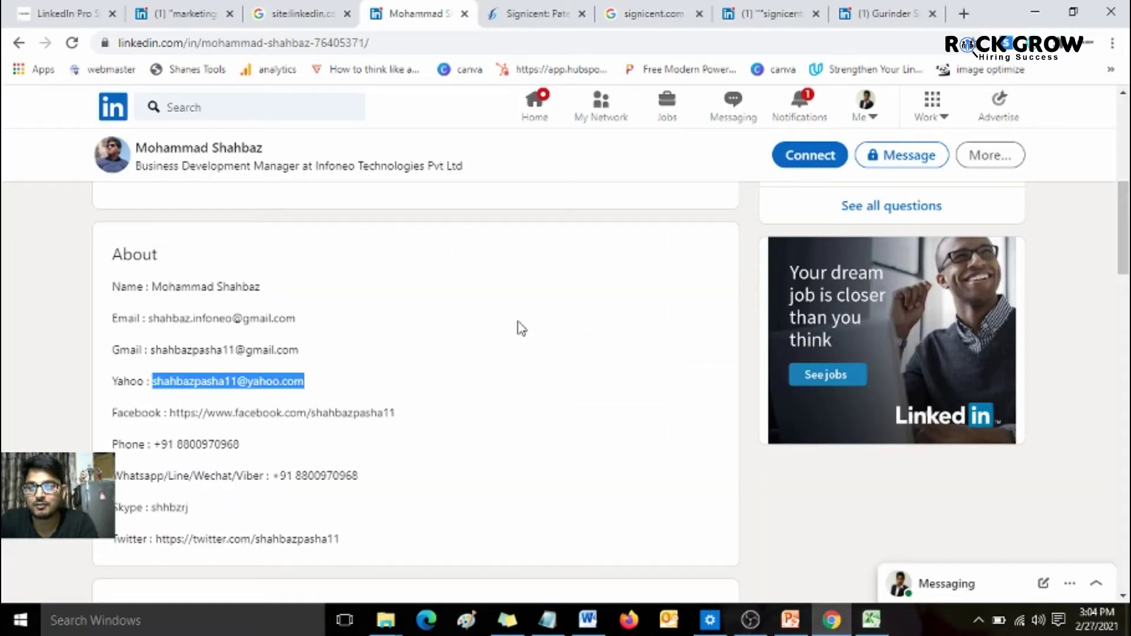
- Copy the phone number into F2 and WhatsApp number into G2, then move to A3
{"action": "left_click_drag", "start_coordinate": [242, 444], "coordinate": [154, 440]}
{"action": "key", "text": "ctrl+c"}
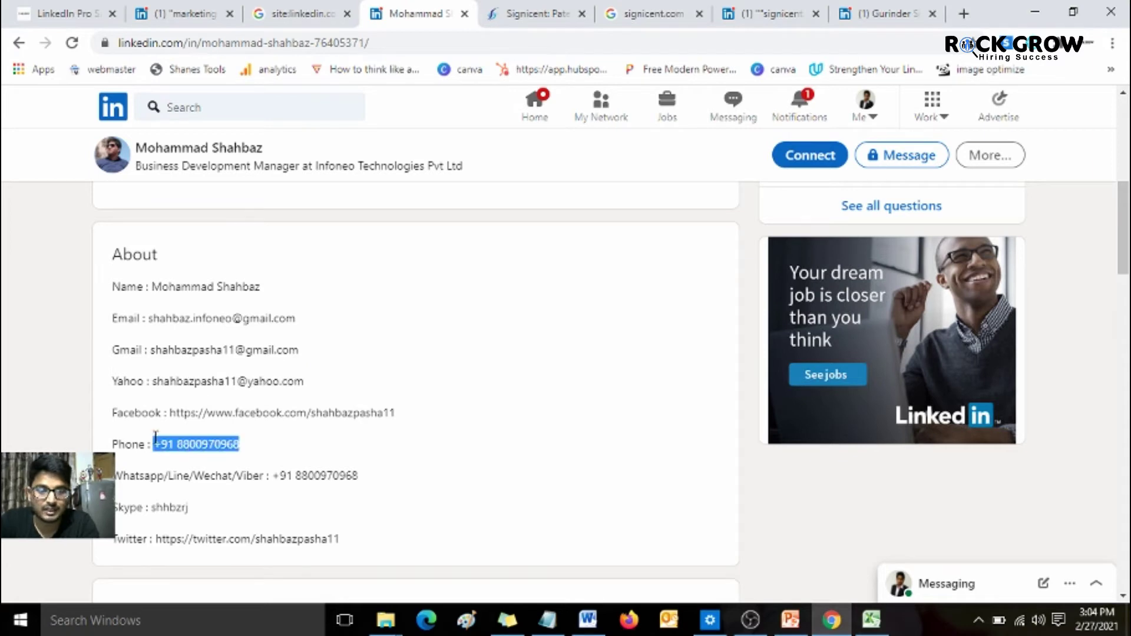
{"action": "key", "text": "alt+Tab"}
{"action": "key", "text": "Tab"}
{"action": "key", "text": "ctrl+v"}
{"action": "key", "text": "Tab"}
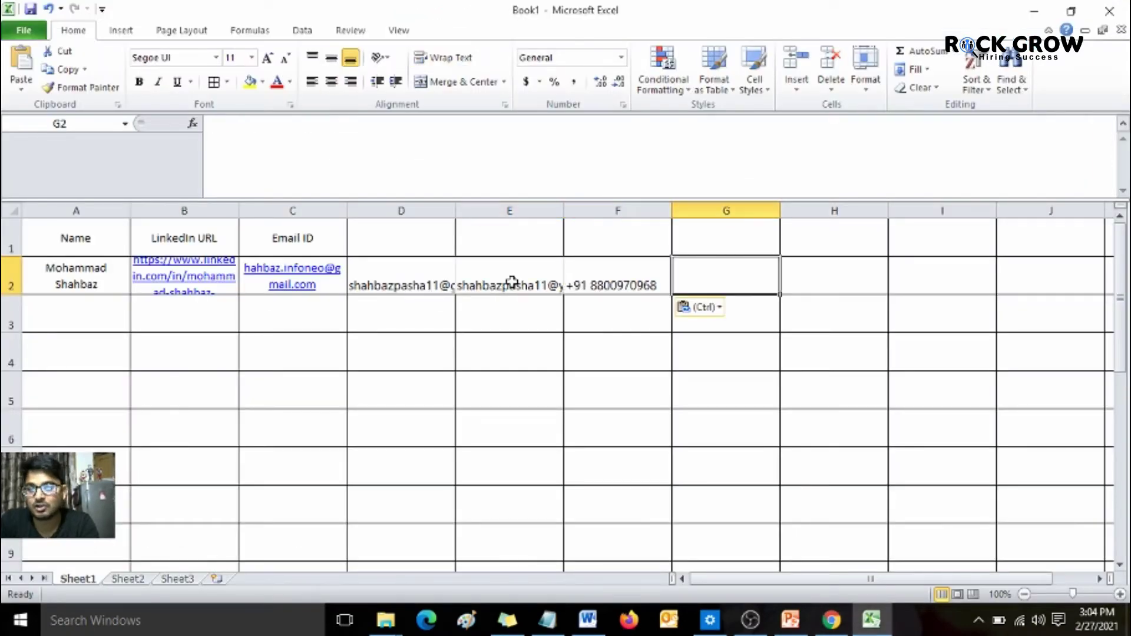
{"action": "key", "text": "alt+Tab"}
{"action": "left_click_drag", "start_coordinate": [358, 476], "coordinate": [275, 478]}
{"action": "key", "text": "ctrl+c"}
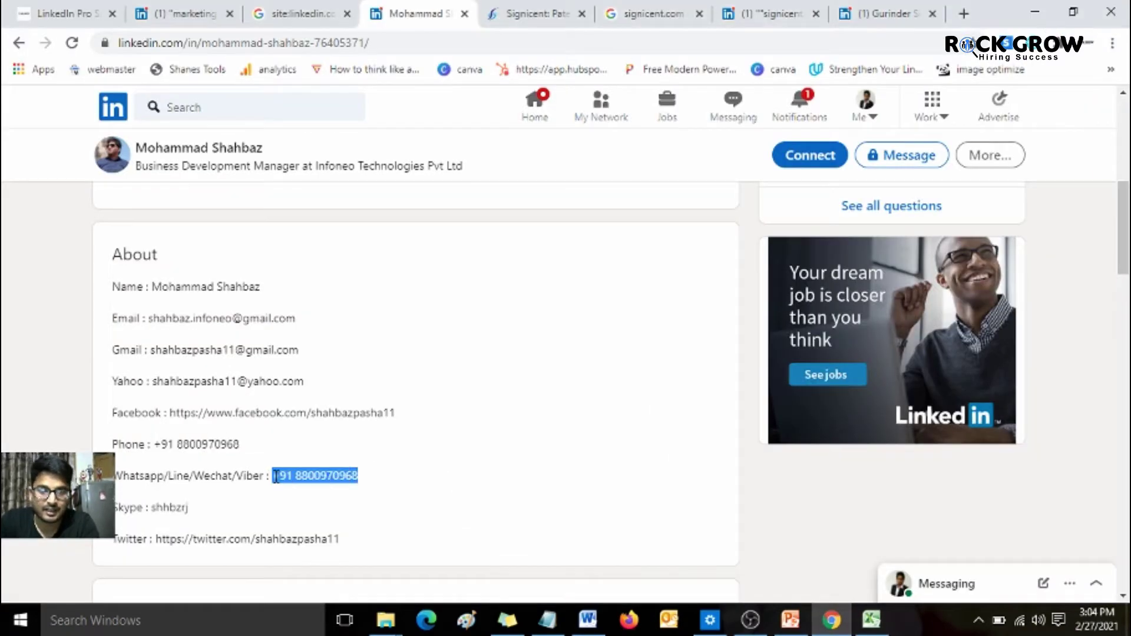
{"action": "key", "text": "alt+Tab"}
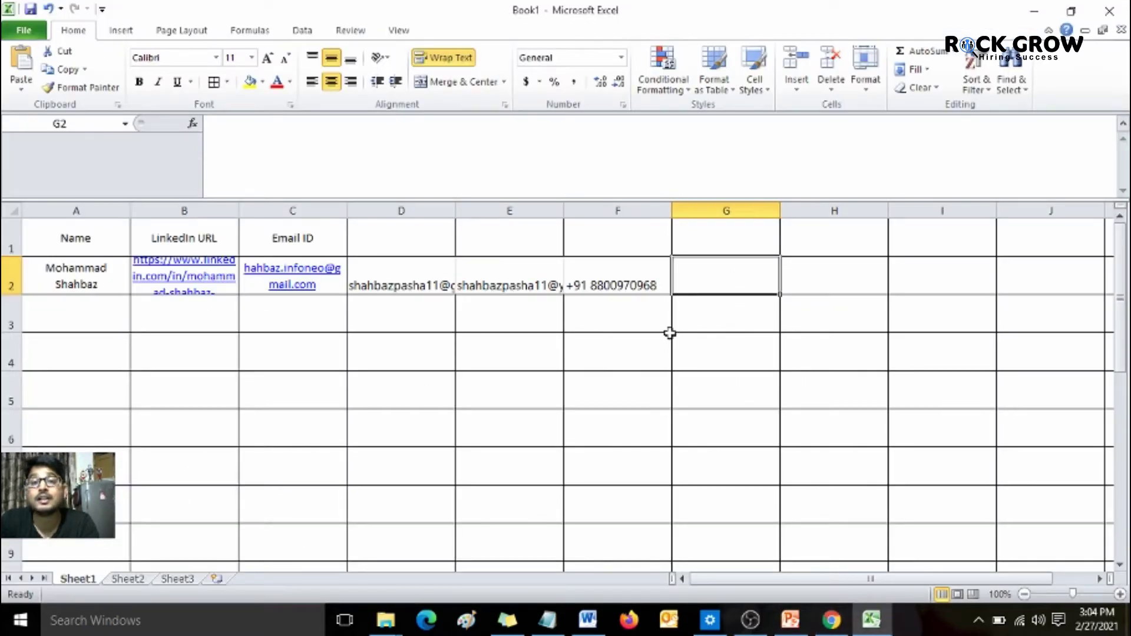
{"action": "key", "text": "ctrl+v"}
{"action": "key", "text": "Return"}
{"action": "key", "text": "Left"}
{"action": "key", "text": "Left"}
{"action": "key", "text": "Home"}
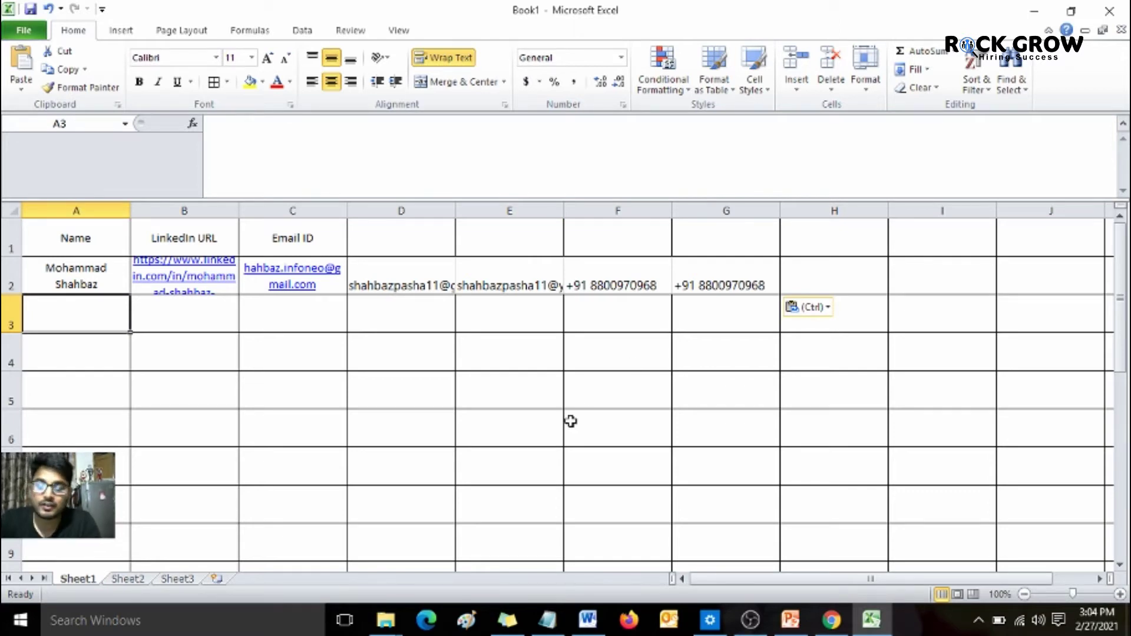
- Recheck the profile's email, then return to the Google results tab
{"action": "left_click", "coordinate": [830, 623]}
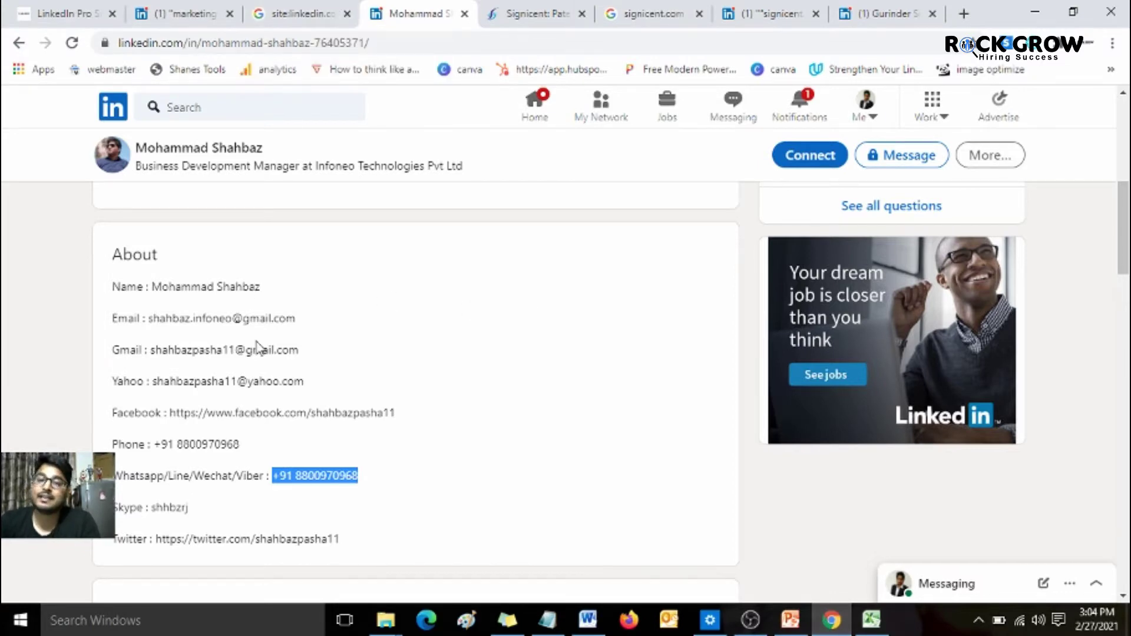
{"action": "left_click_drag", "start_coordinate": [149, 318], "coordinate": [302, 321]}
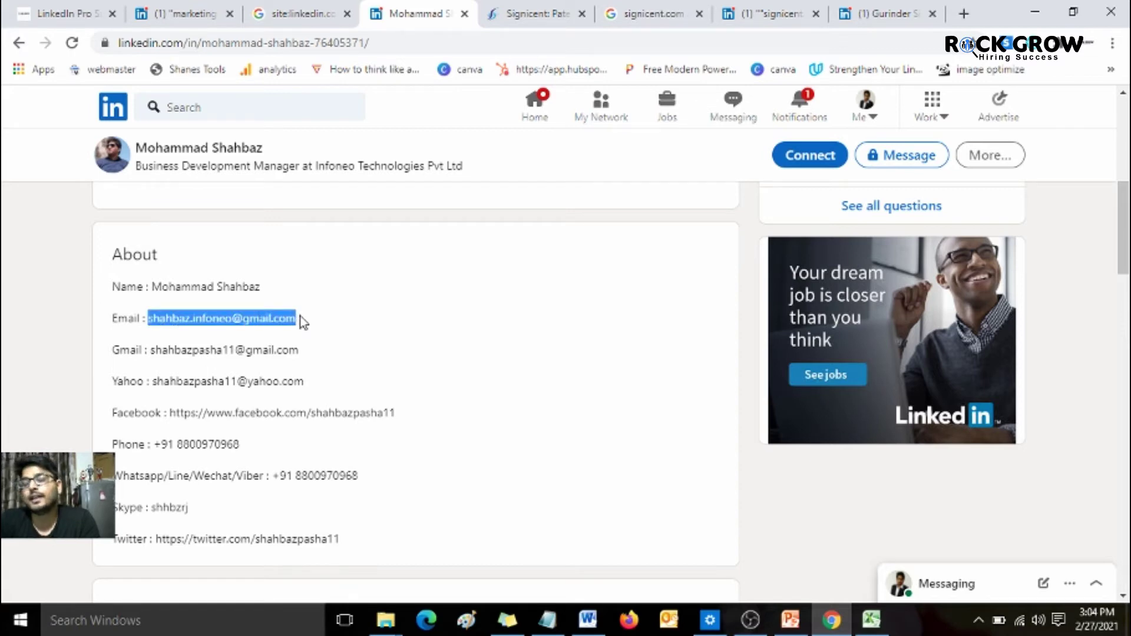
{"action": "left_click", "coordinate": [300, 316]}
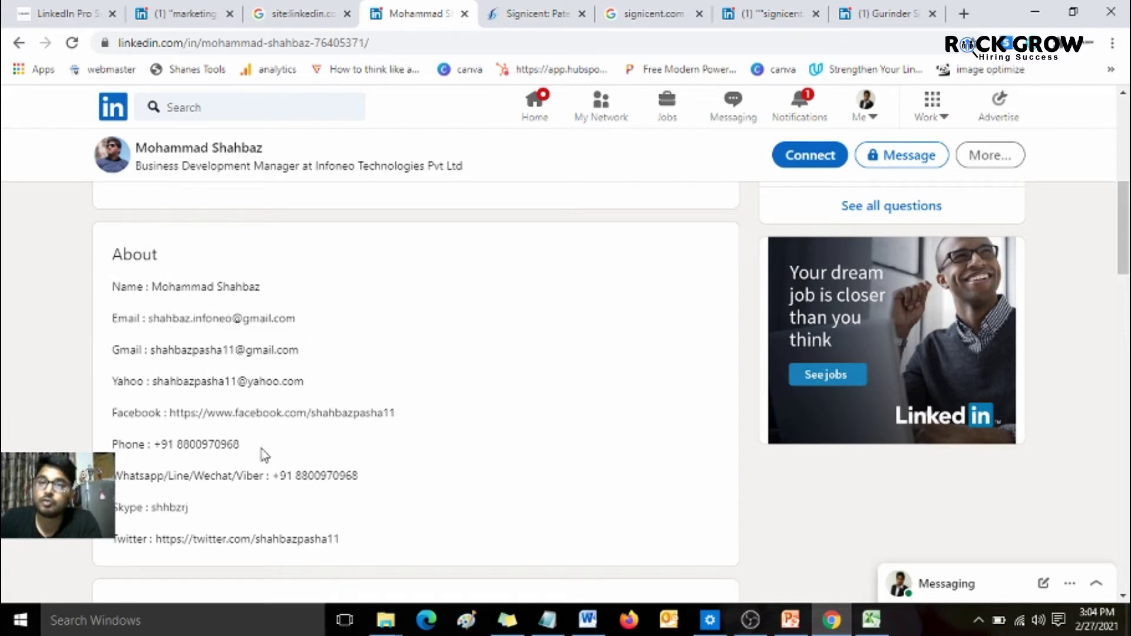
{"action": "left_click", "coordinate": [318, 8]}
{"action": "left_click", "coordinate": [9, 364]}
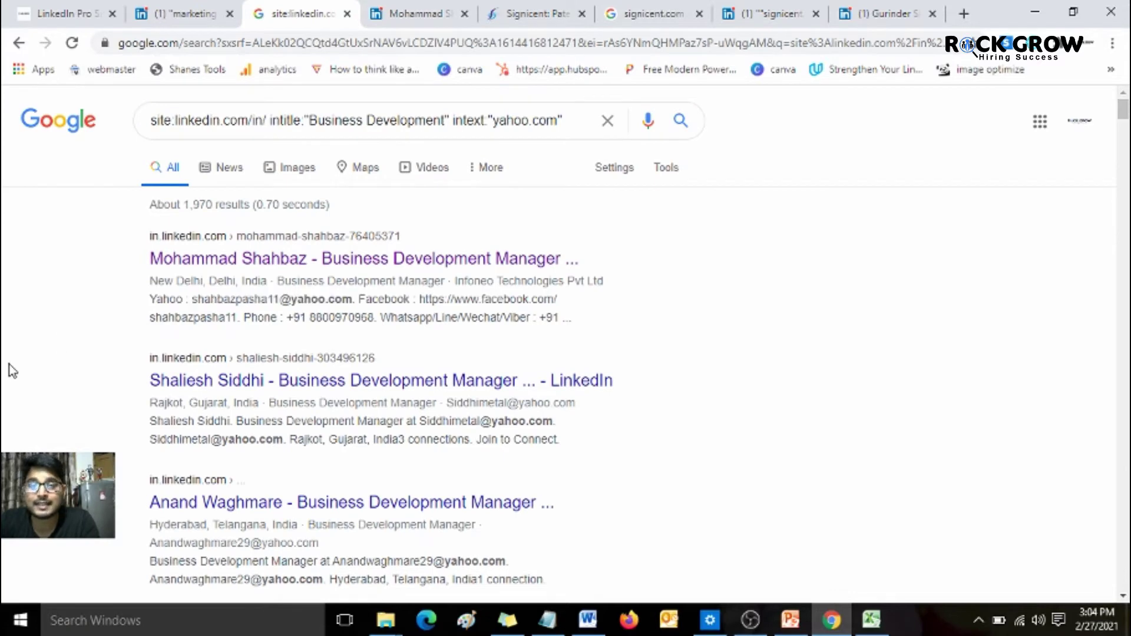
{"action": "left_click_drag", "start_coordinate": [190, 299], "coordinate": [352, 302]}
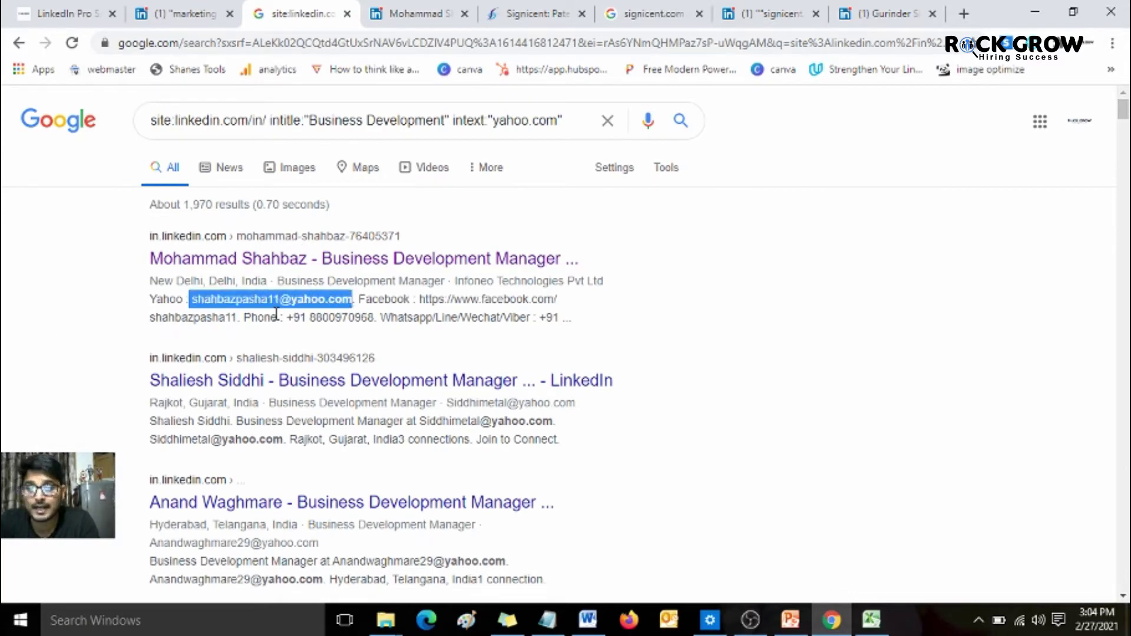
{"action": "left_click_drag", "start_coordinate": [285, 317], "coordinate": [371, 332]}
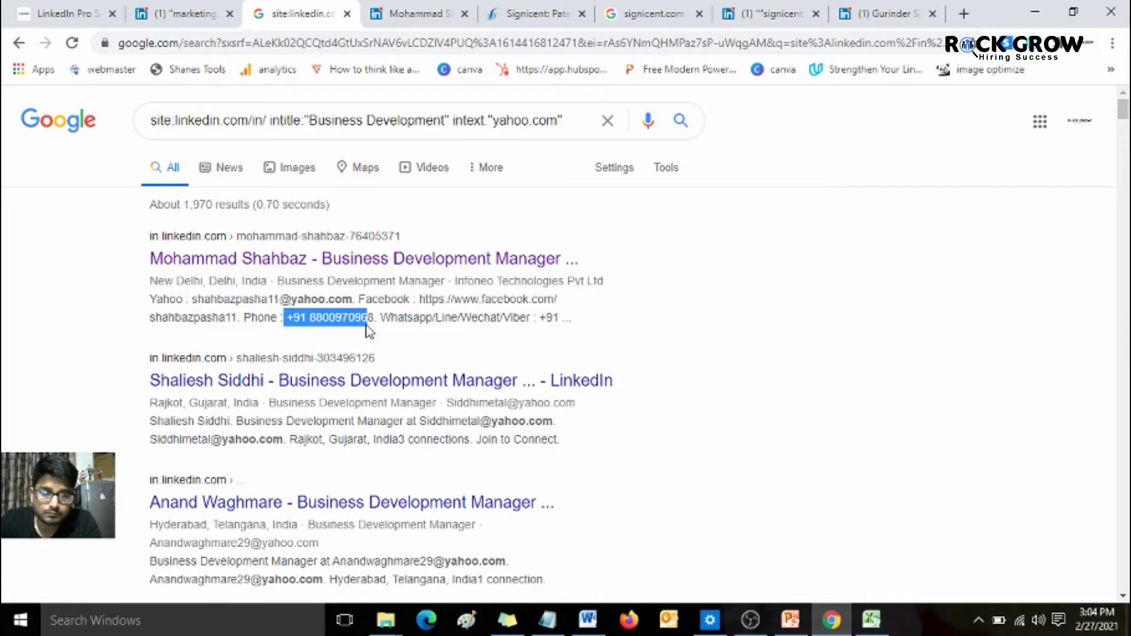
{"action": "left_click", "coordinate": [279, 427]}
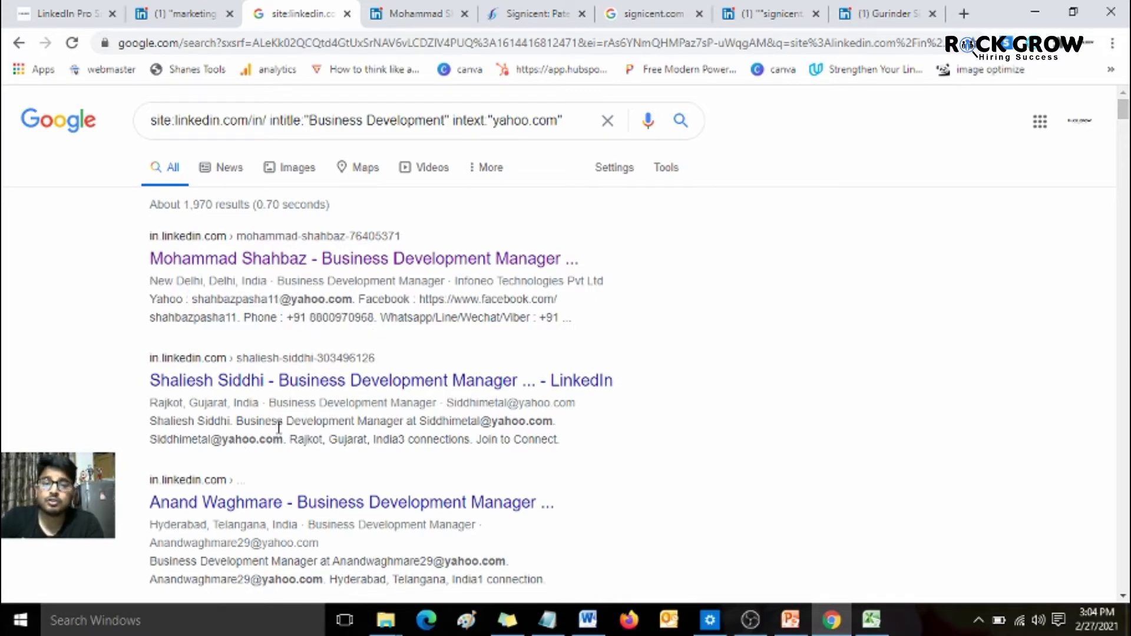
{"action": "left_click", "coordinate": [453, 12]}
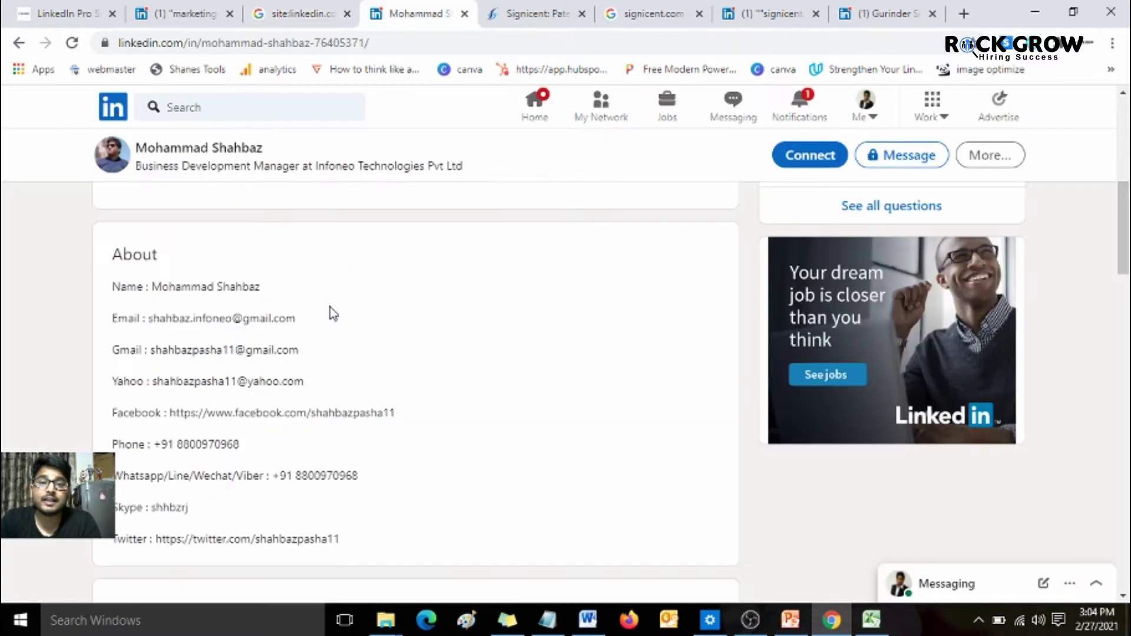
{"action": "left_click", "coordinate": [279, 12]}
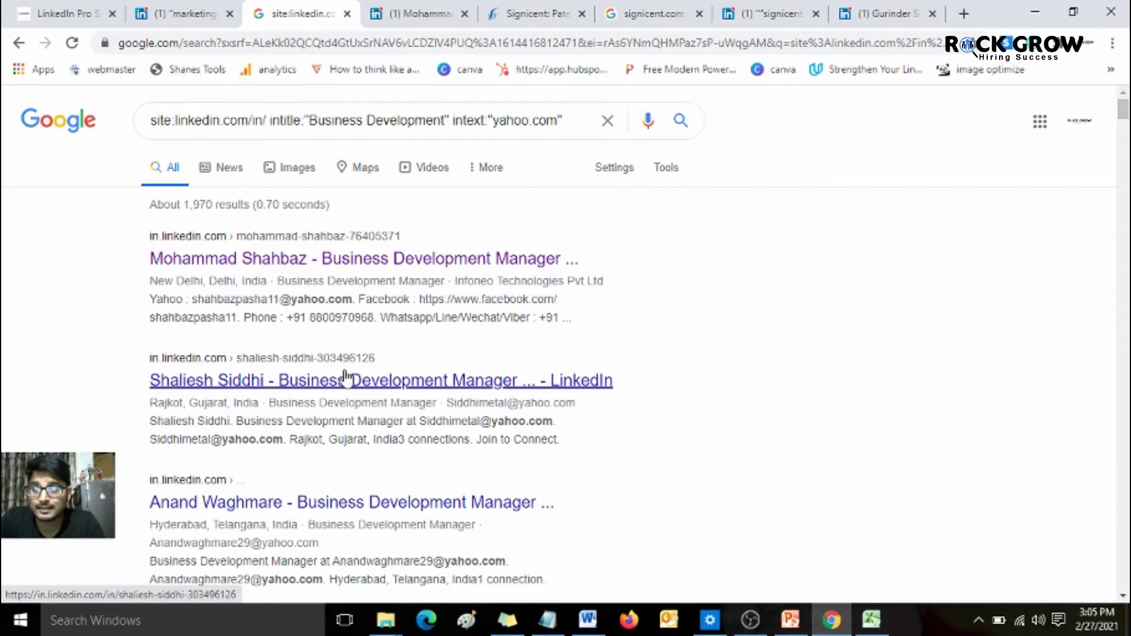
- Scrape the results page's emails with Shanes Tools and paste the list into column A from A3
{"action": "left_click", "coordinate": [192, 72]}
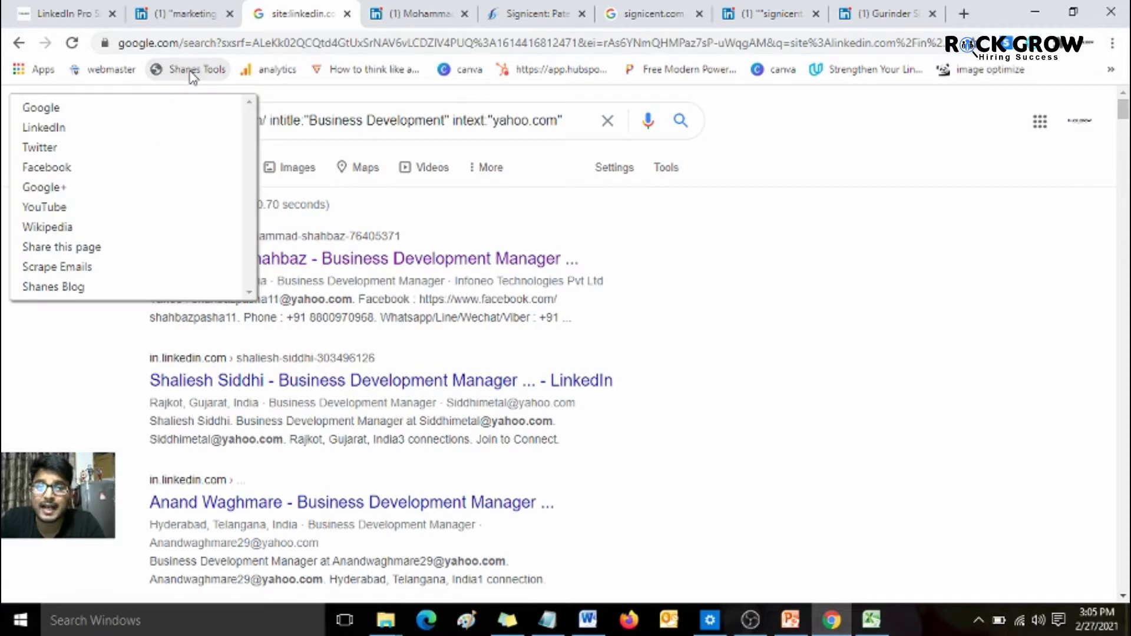
{"action": "left_click", "coordinate": [80, 268]}
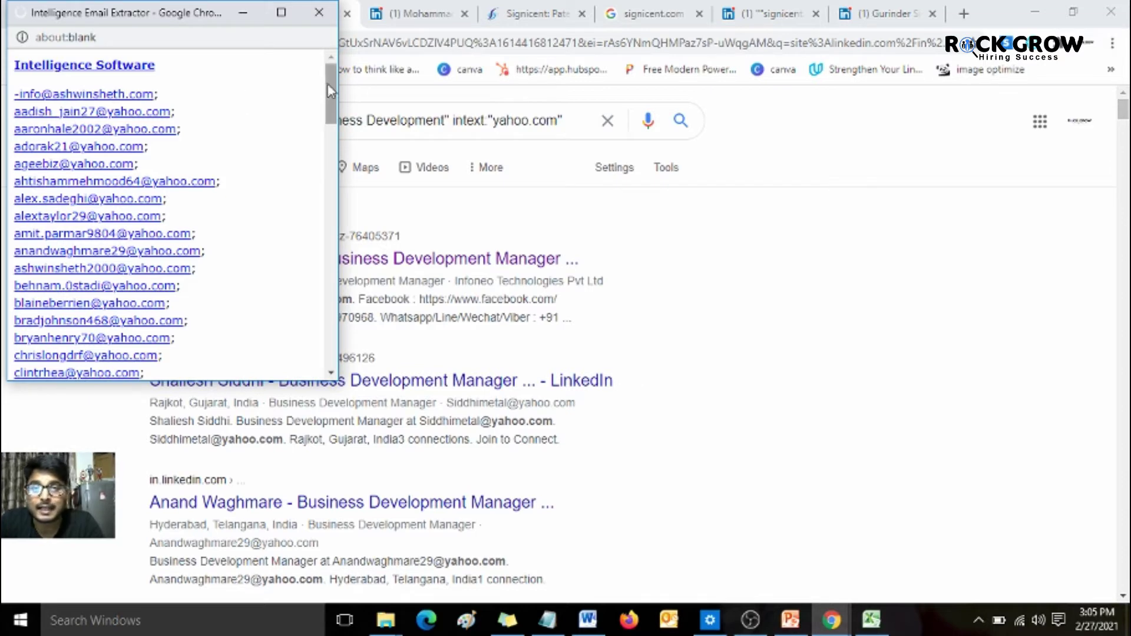
{"action": "left_click", "coordinate": [327, 148]}
{"action": "left_click_drag", "start_coordinate": [327, 149], "coordinate": [322, 348]}
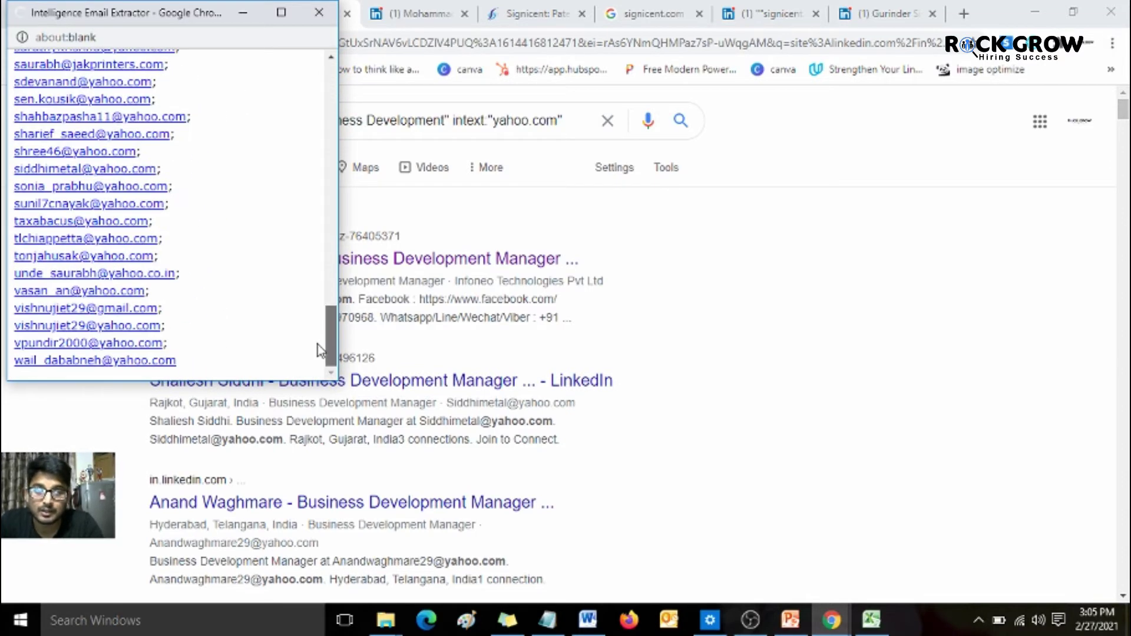
{"action": "left_click_drag", "start_coordinate": [186, 371], "coordinate": [13, 111]}
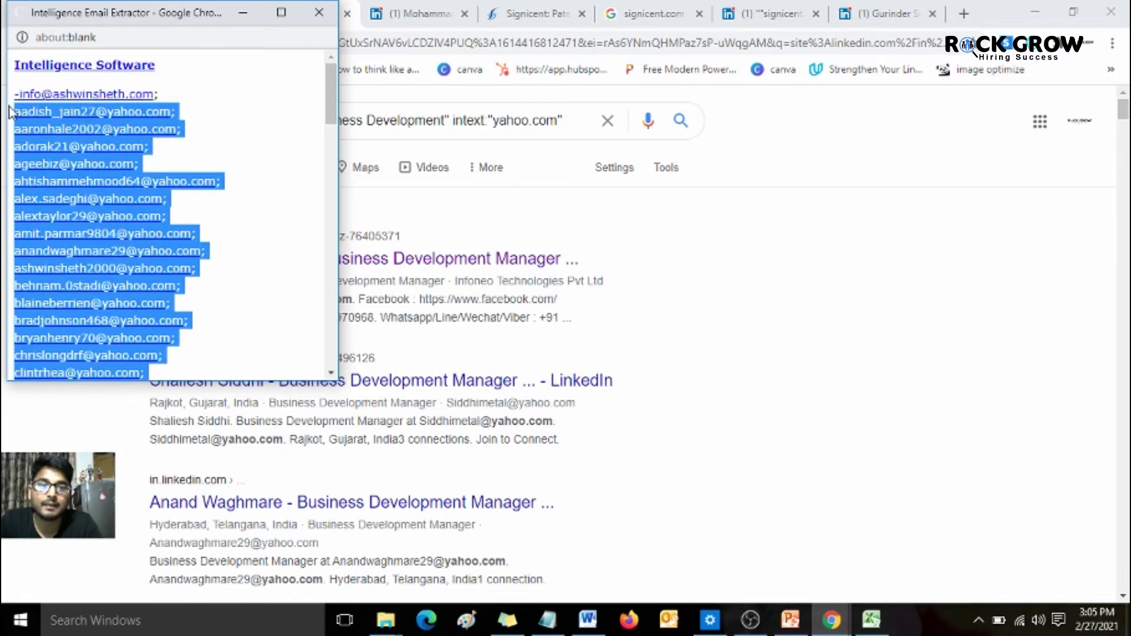
{"action": "left_click", "coordinate": [871, 620]}
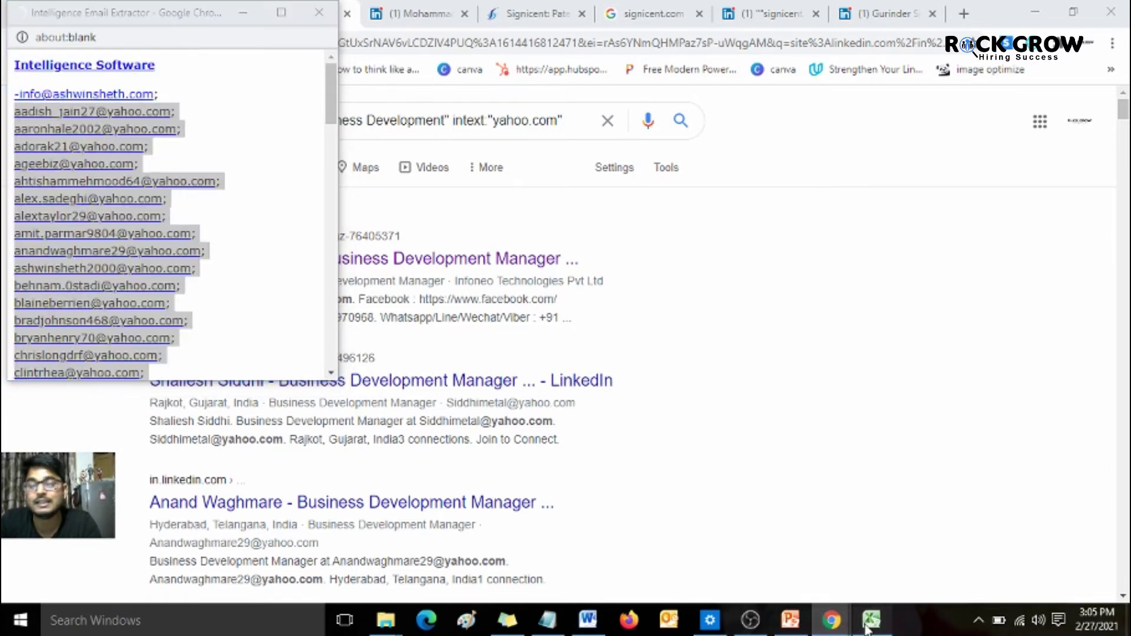
{"action": "key", "text": "ctrl+v"}
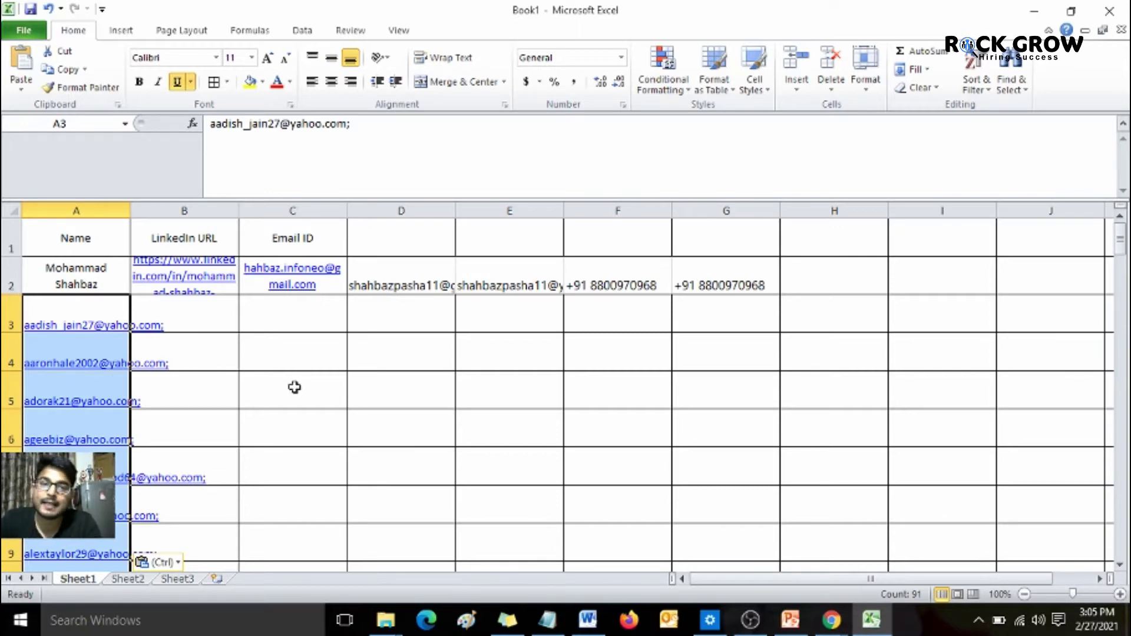
- Close the Intelligence Email Extractor window and dismiss the tools list over the Google results
{"action": "key", "text": "alt+Tab"}
{"action": "key", "text": "alt+Tab"}
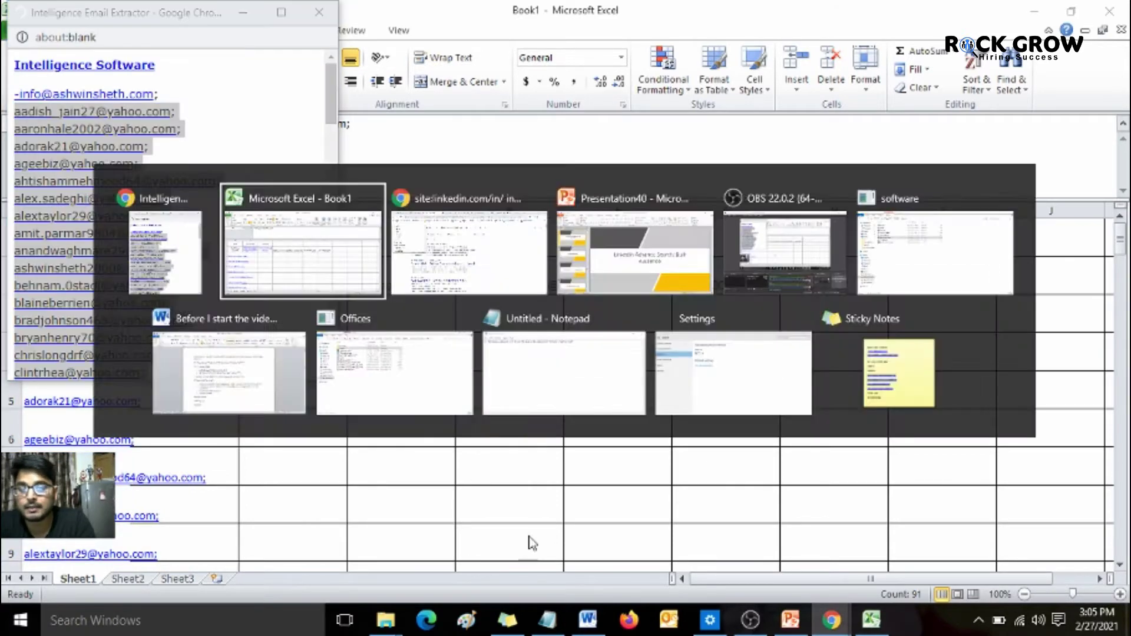
{"action": "mouse_move", "coordinate": [831, 619]}
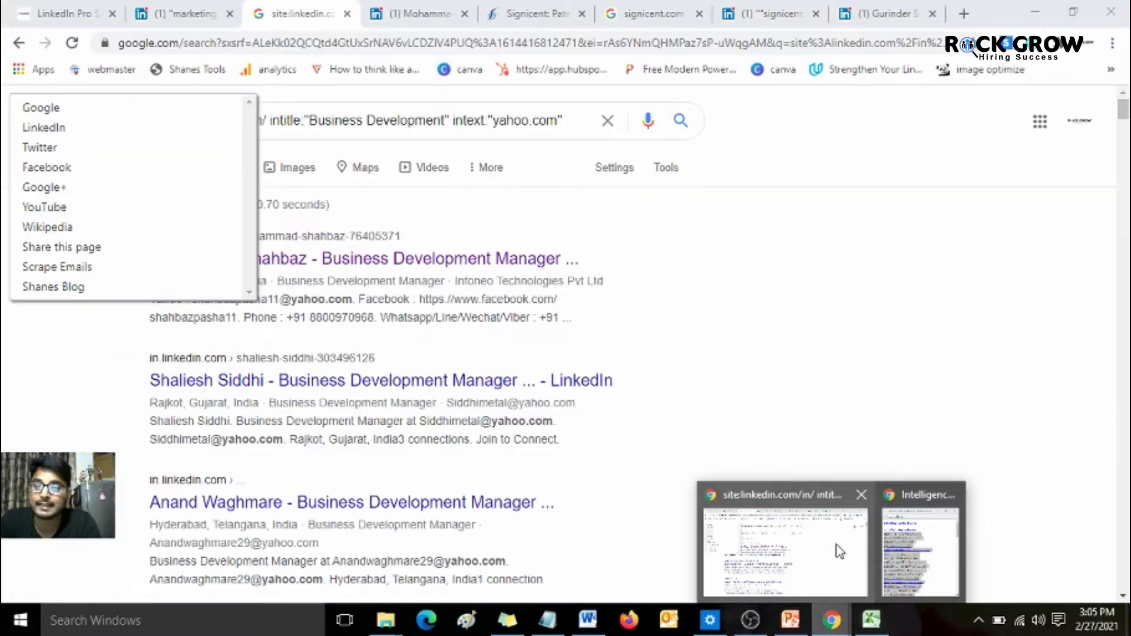
{"action": "left_click", "coordinate": [840, 551]}
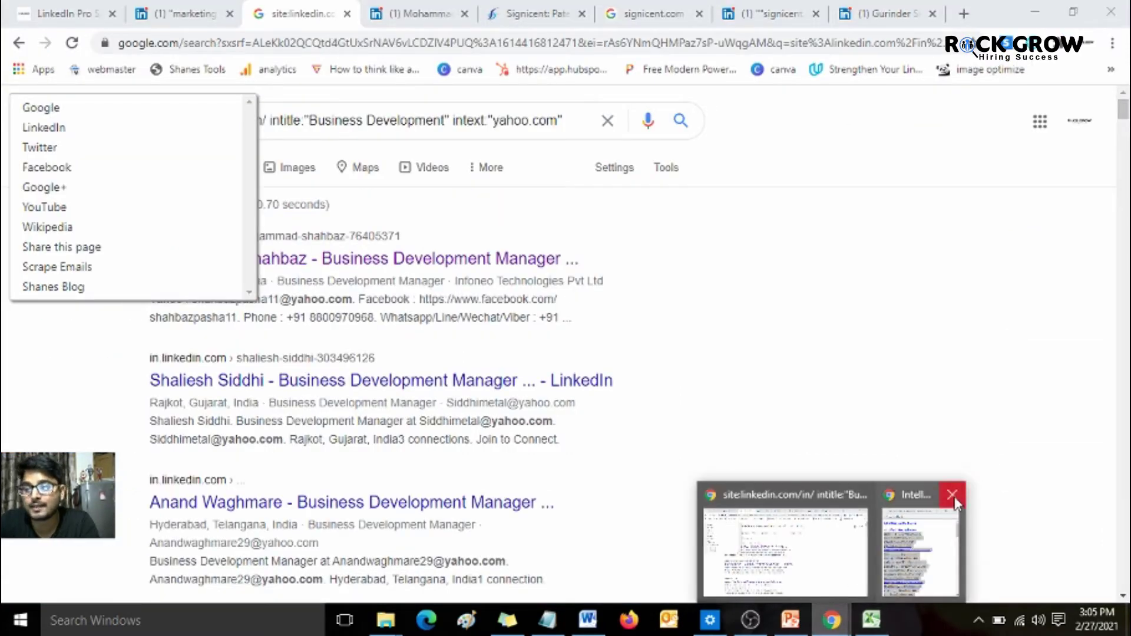
{"action": "left_click", "coordinate": [954, 497]}
{"action": "left_click", "coordinate": [34, 445]}
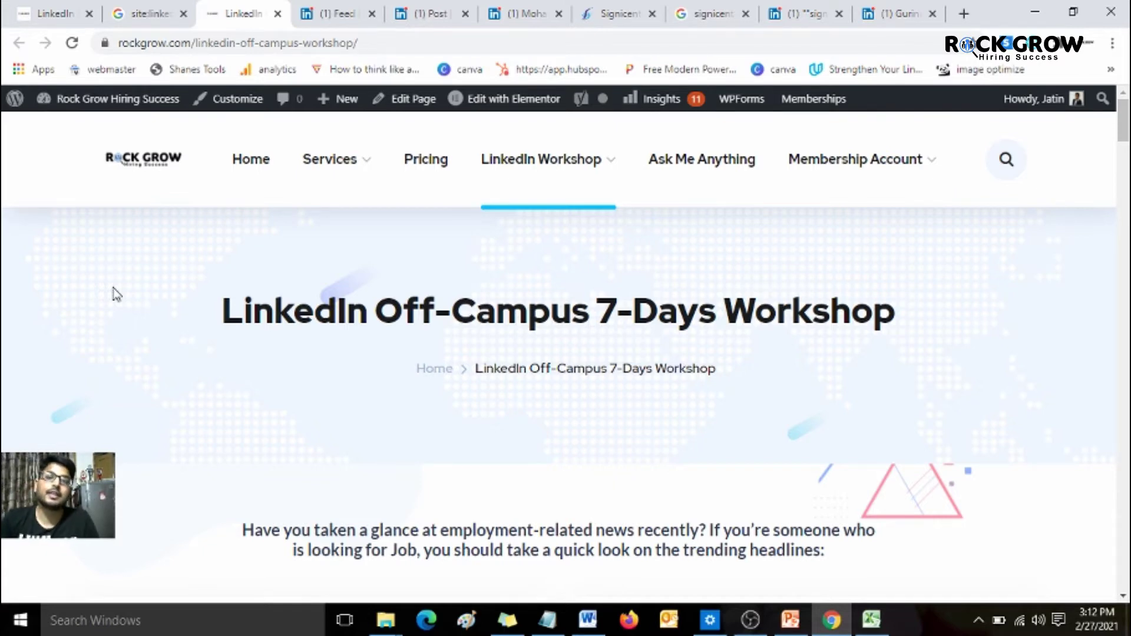
- Scroll through the workshop's Day 1–7 content cards, from Career Guidance to Automation Hacks
{"action": "scroll", "coordinate": [116, 294], "scroll_direction": "down", "scroll_amount": 10}
{"action": "scroll", "coordinate": [116, 295], "scroll_direction": "down", "scroll_amount": 20}
{"action": "scroll", "coordinate": [116, 295], "scroll_direction": "down", "scroll_amount": 10}
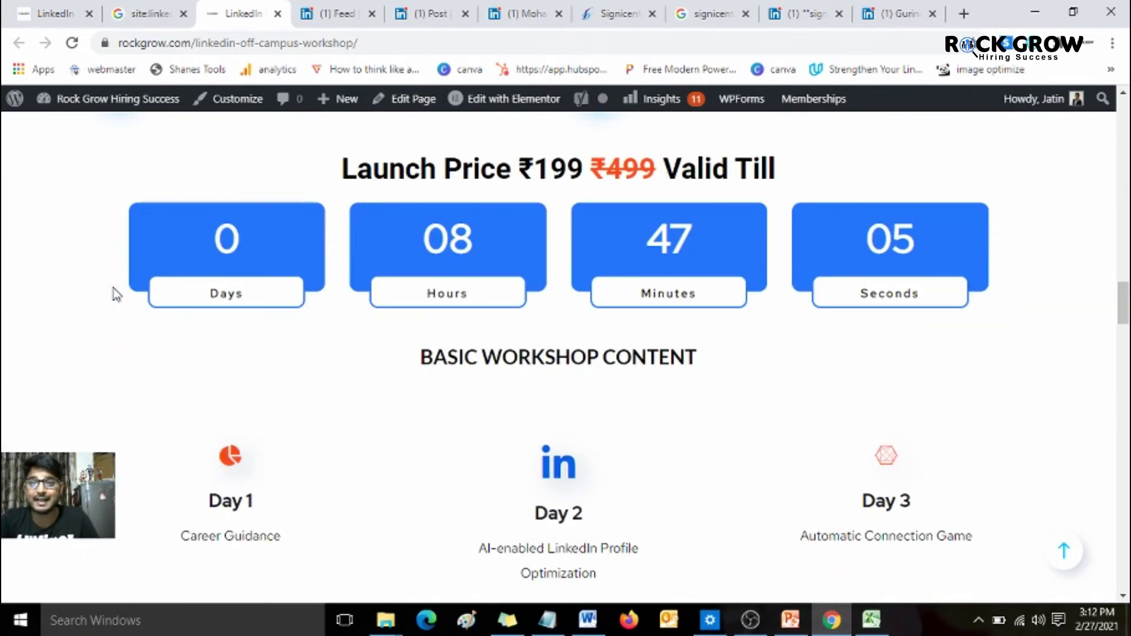
{"action": "scroll", "coordinate": [116, 294], "scroll_direction": "down", "scroll_amount": 5}
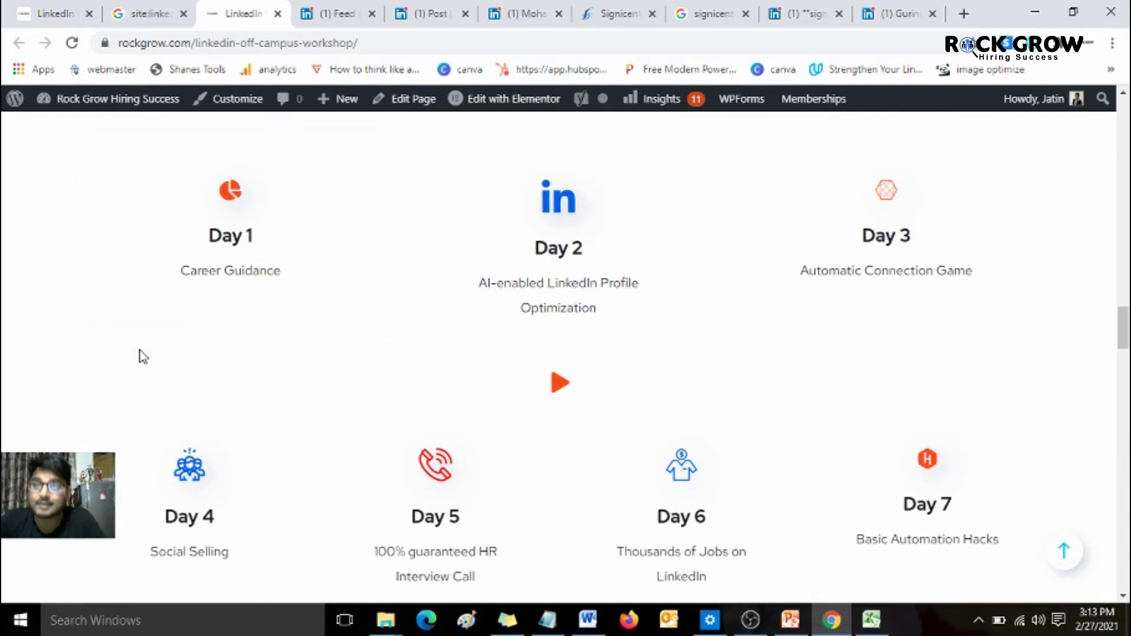
{"action": "left_click", "coordinate": [336, 10]}
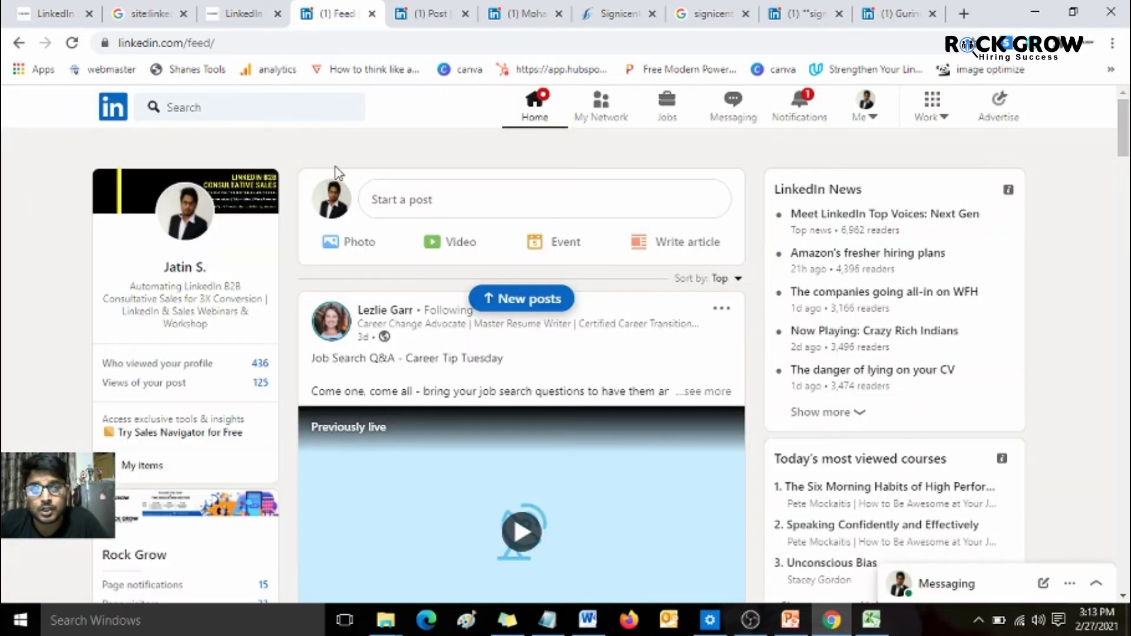
- Search LinkedIn for 'comment interested AND email'
{"action": "left_click", "coordinate": [306, 111]}
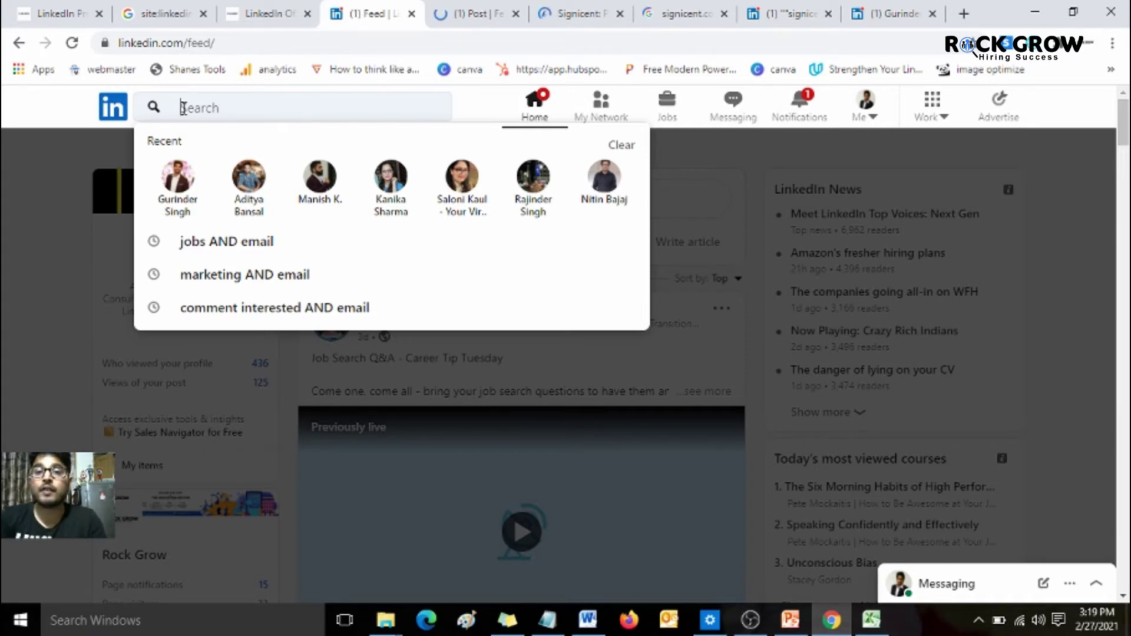
{"action": "type", "text": "comment interested AND email"}
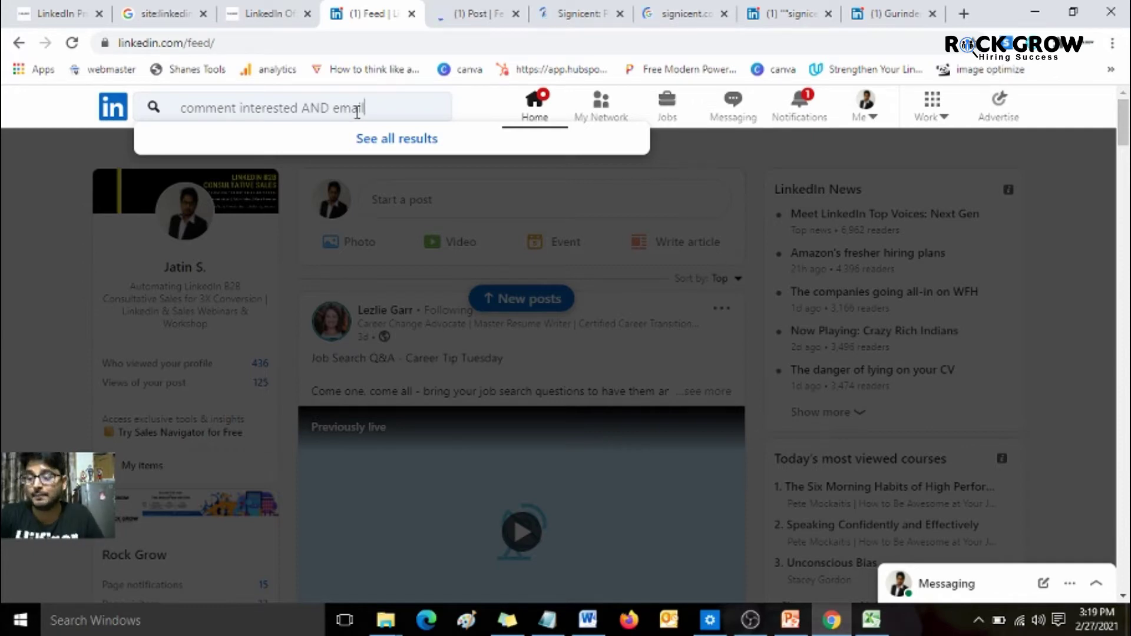
{"action": "key", "text": "Return"}
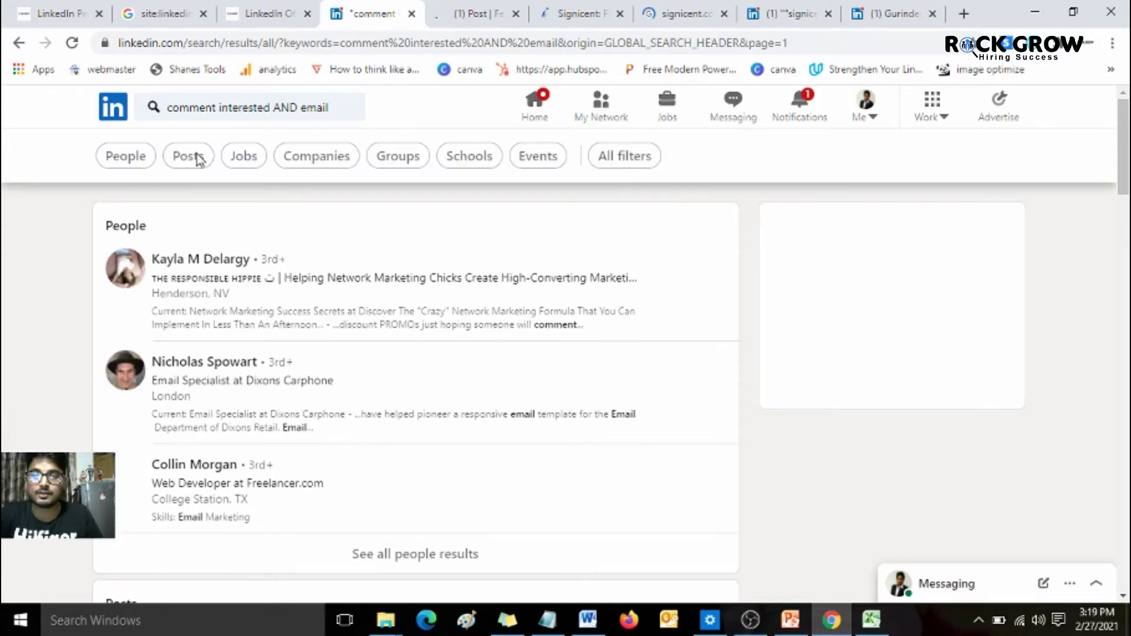
- Filter the results to Posts and scroll through the recruiter posts requesting emails
{"action": "left_click", "coordinate": [188, 156]}
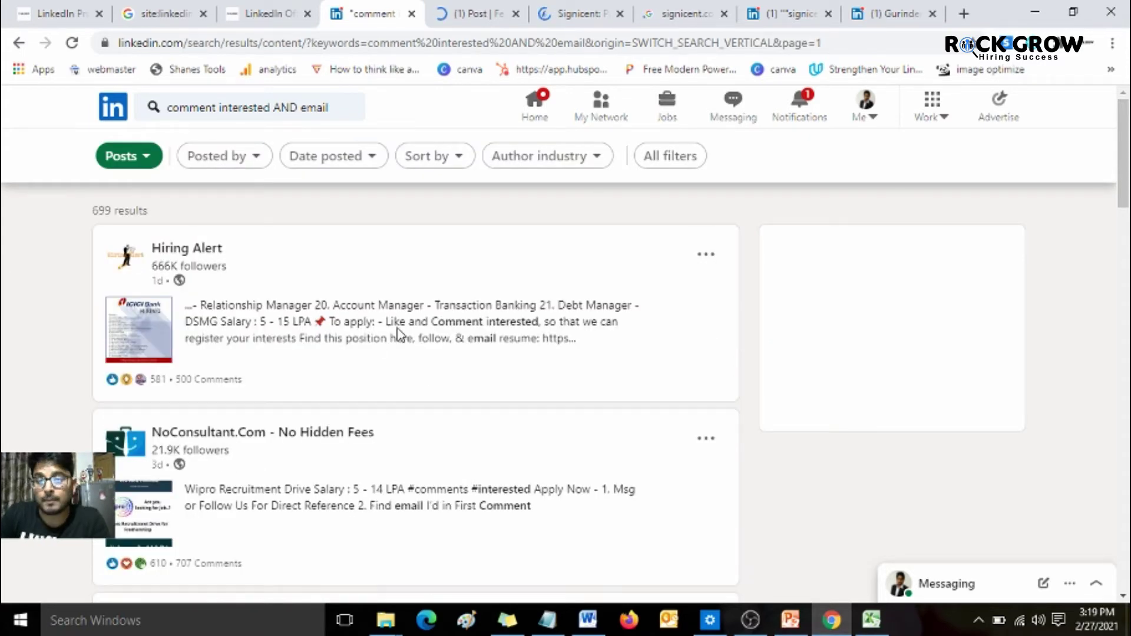
{"action": "scroll", "coordinate": [400, 334], "scroll_direction": "down", "scroll_amount": 1}
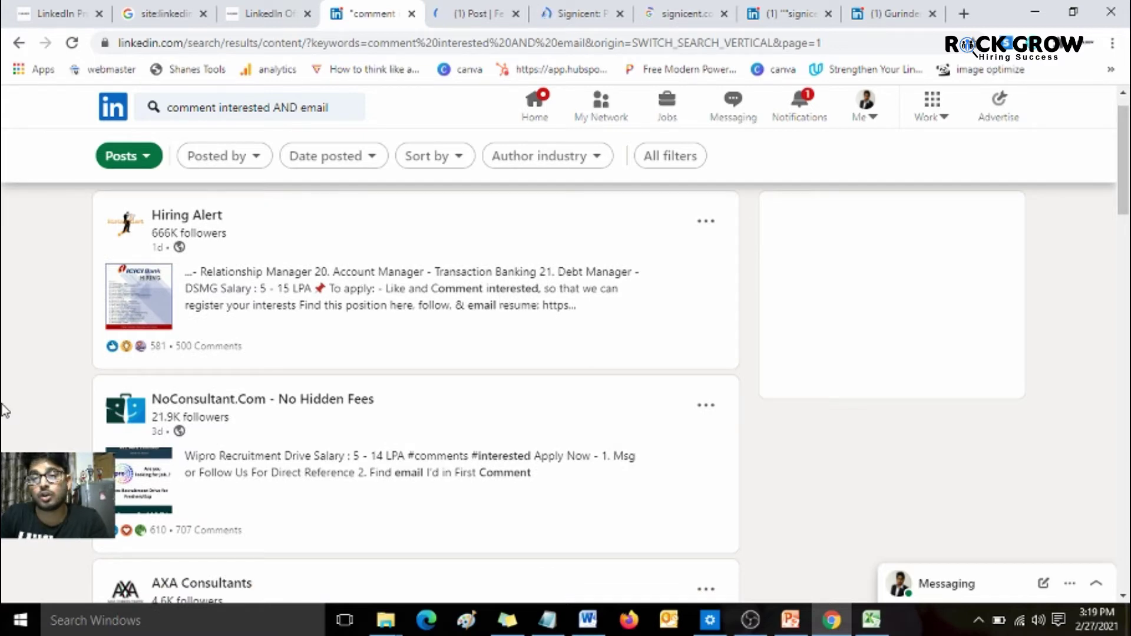
{"action": "scroll", "coordinate": [3, 409], "scroll_direction": "down", "scroll_amount": 3}
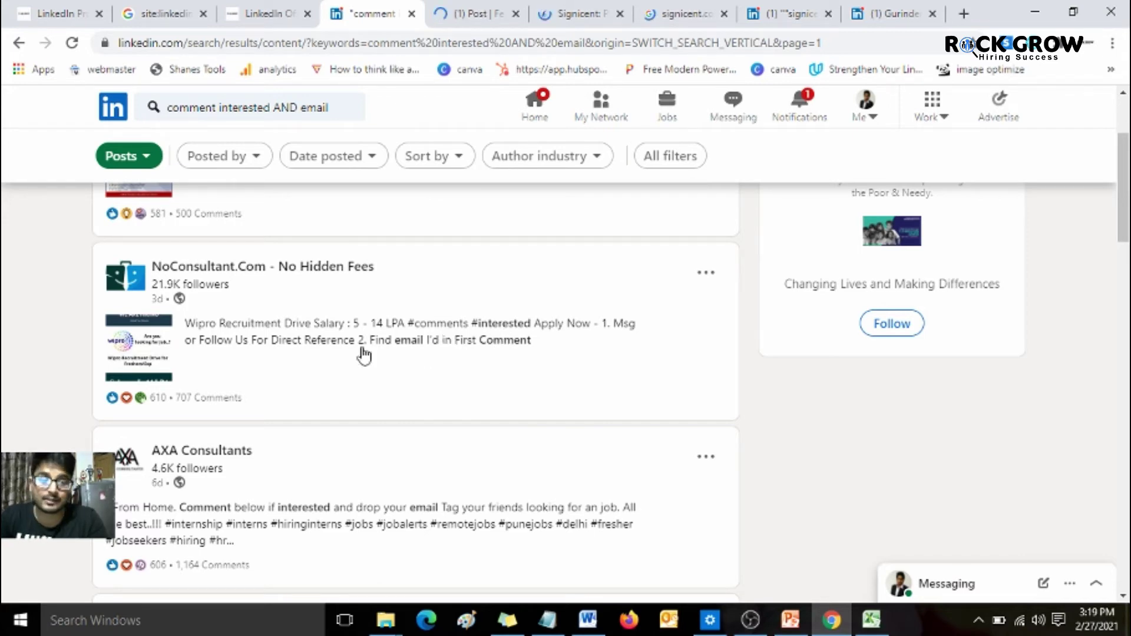
{"action": "scroll", "coordinate": [365, 339], "scroll_direction": "down", "scroll_amount": 3}
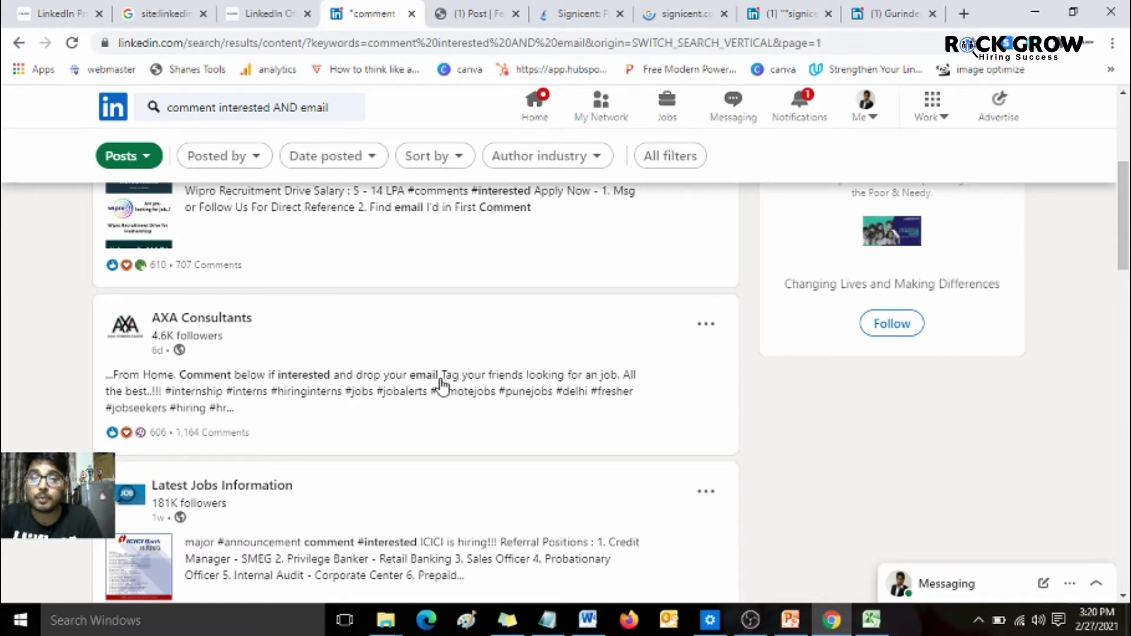
{"action": "left_click", "coordinate": [397, 382]}
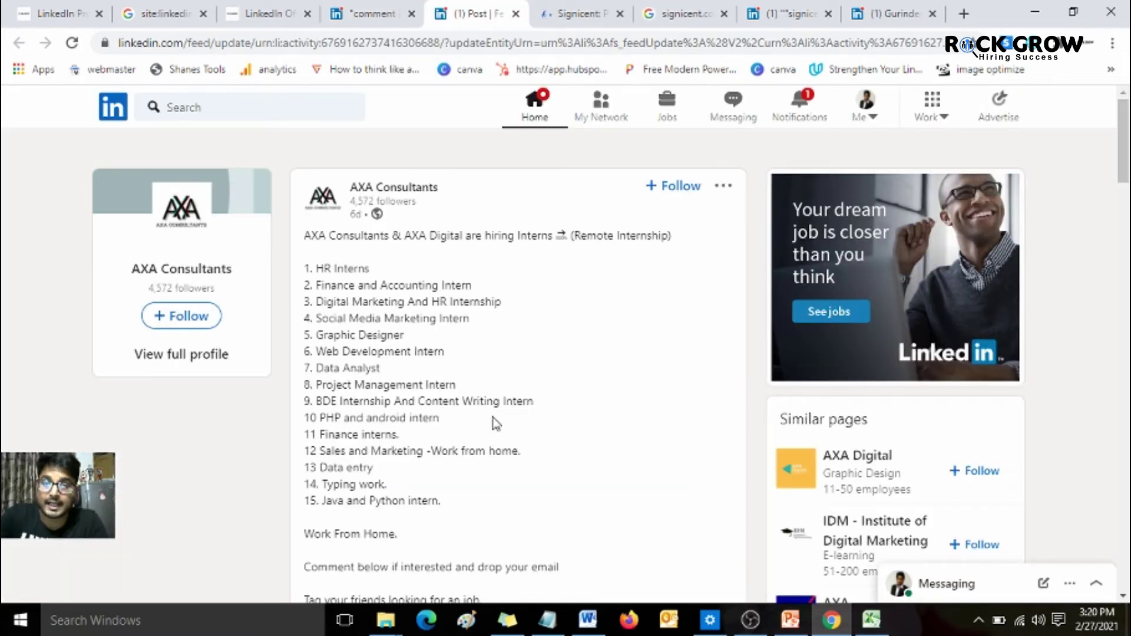
- Highlight the AXA post's drop-your-email request, read the commenters' emails, then show the RockGrow off-campus workshop page
{"action": "scroll", "coordinate": [465, 369], "scroll_direction": "down", "scroll_amount": 4}
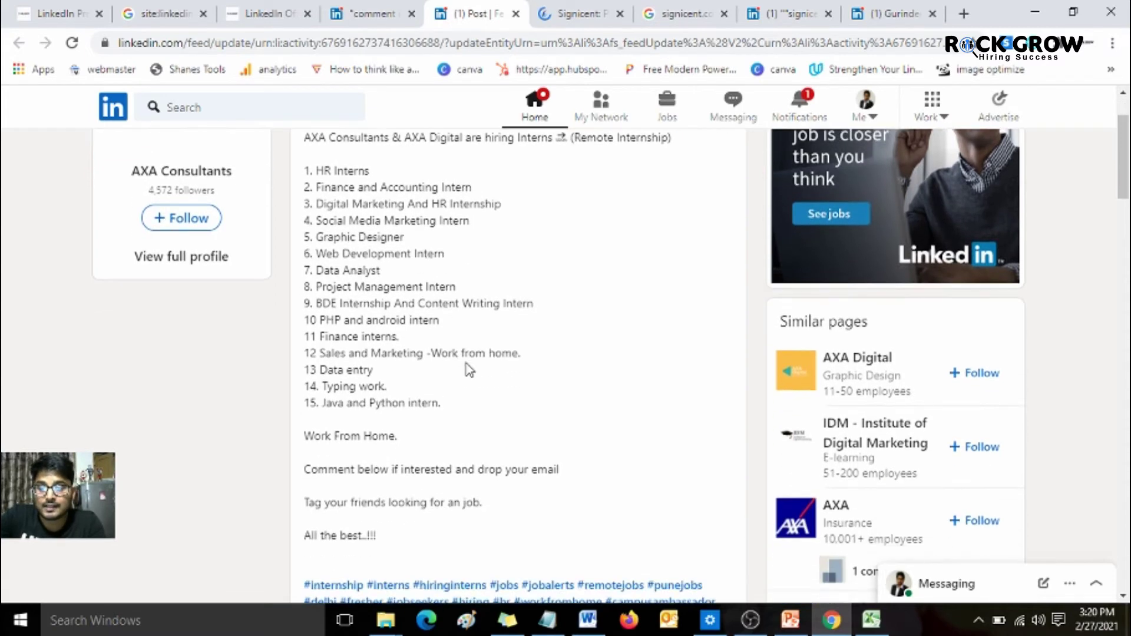
{"action": "left_click_drag", "start_coordinate": [391, 335], "coordinate": [558, 365]}
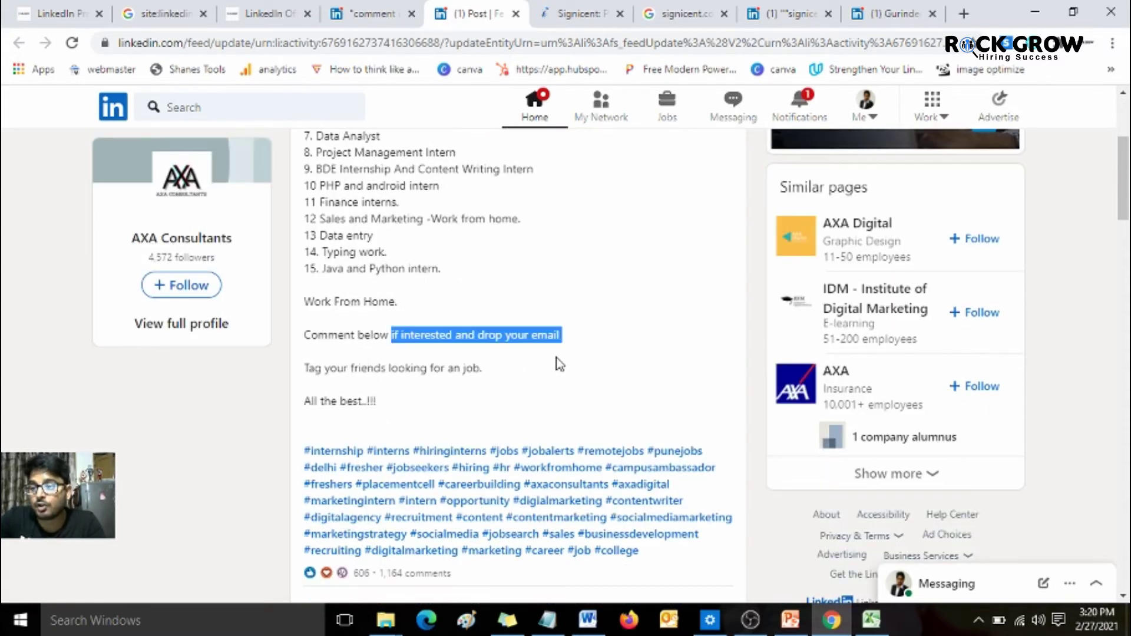
{"action": "scroll", "coordinate": [558, 364], "scroll_direction": "down", "scroll_amount": 9}
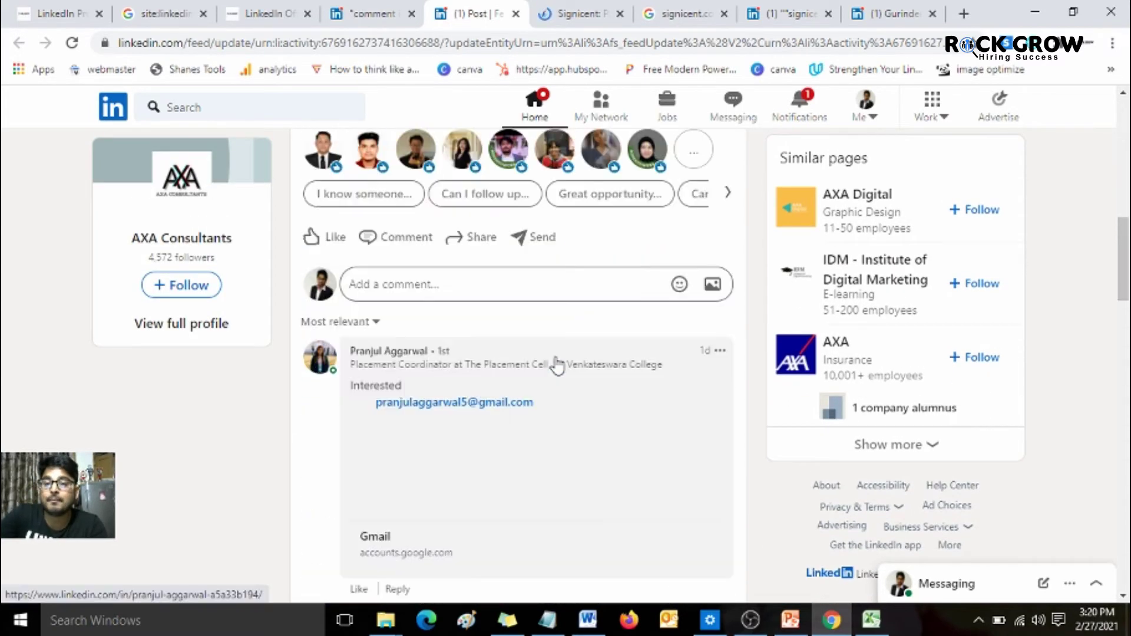
{"action": "scroll", "coordinate": [558, 364], "scroll_direction": "down", "scroll_amount": 4}
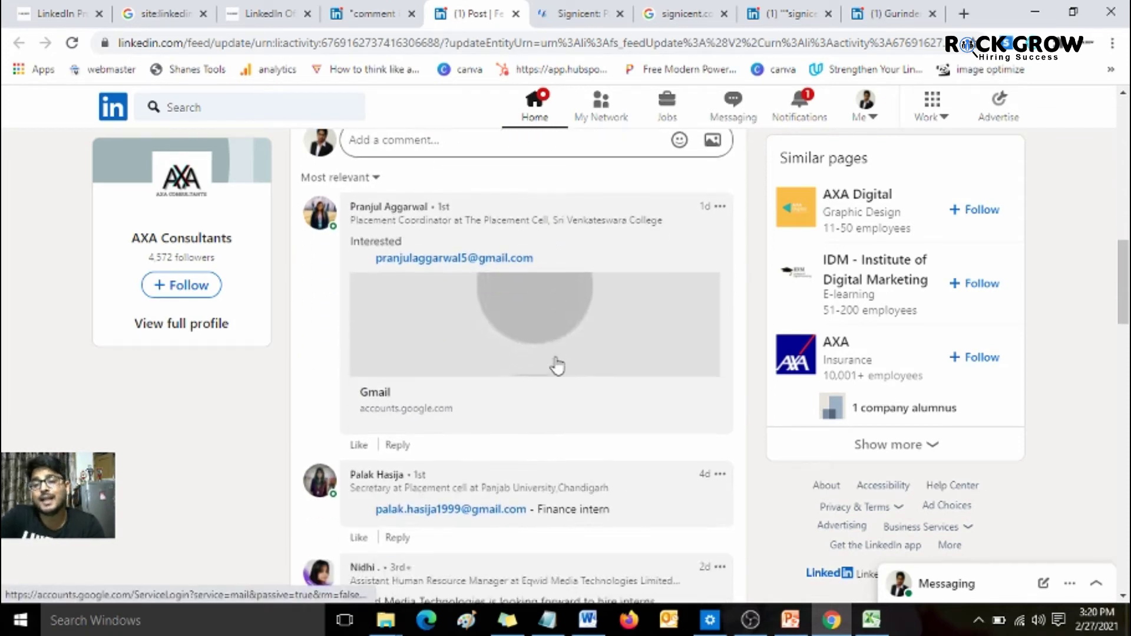
{"action": "scroll", "coordinate": [557, 364], "scroll_direction": "down", "scroll_amount": 7}
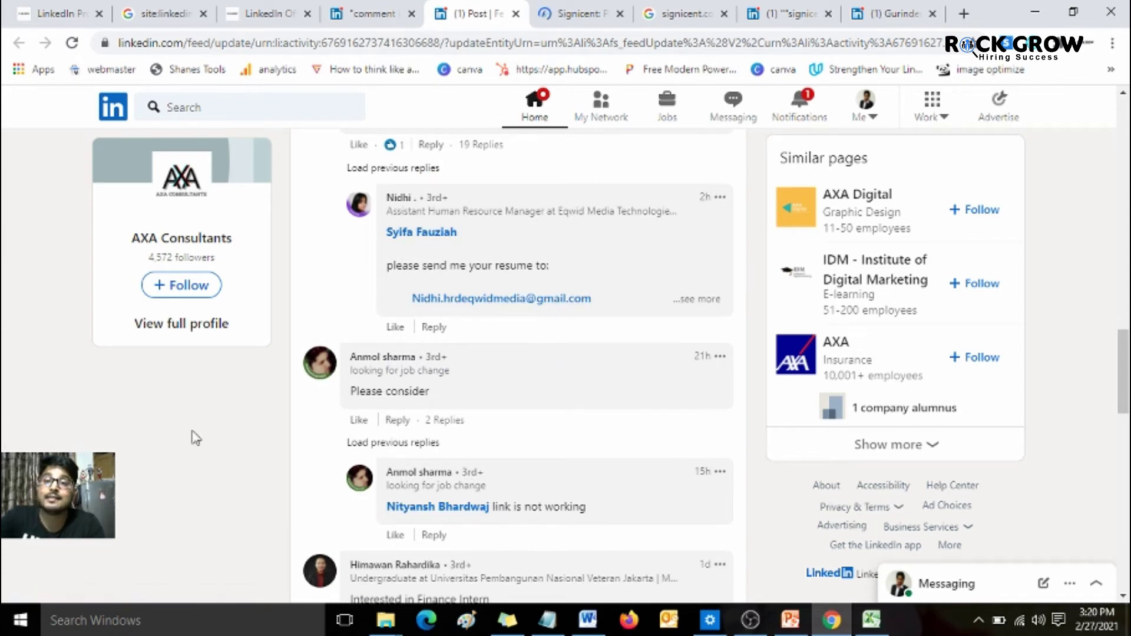
{"action": "left_click", "coordinate": [263, 13]}
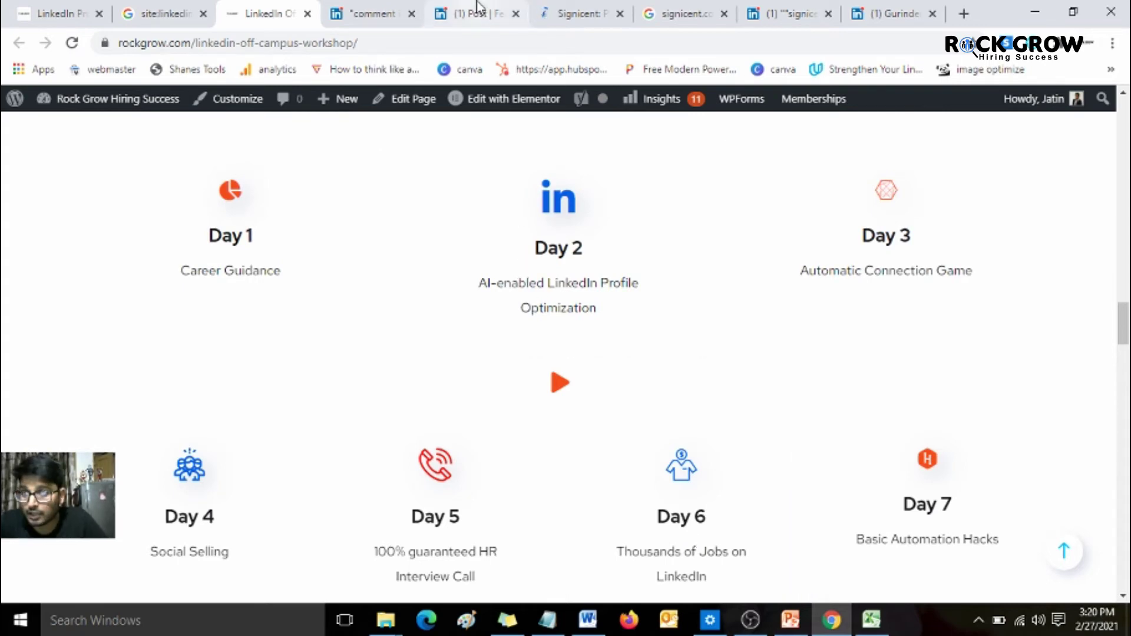
- Return to the AXA post's comments and select the first commenter's email address
{"action": "left_click", "coordinate": [478, 8]}
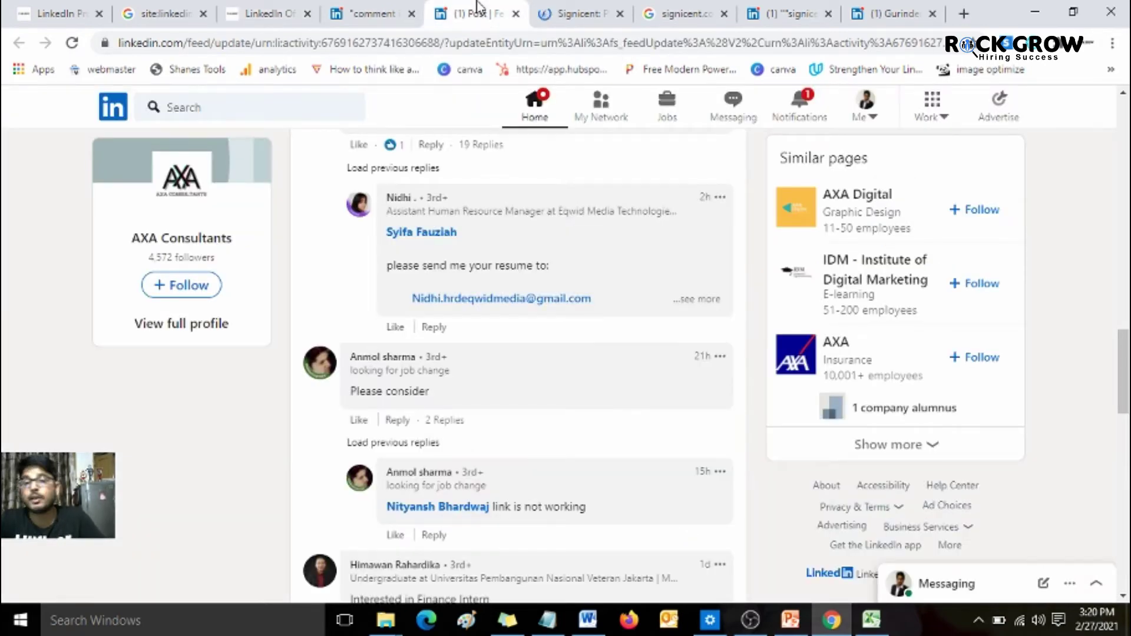
{"action": "left_click", "coordinate": [268, 13]}
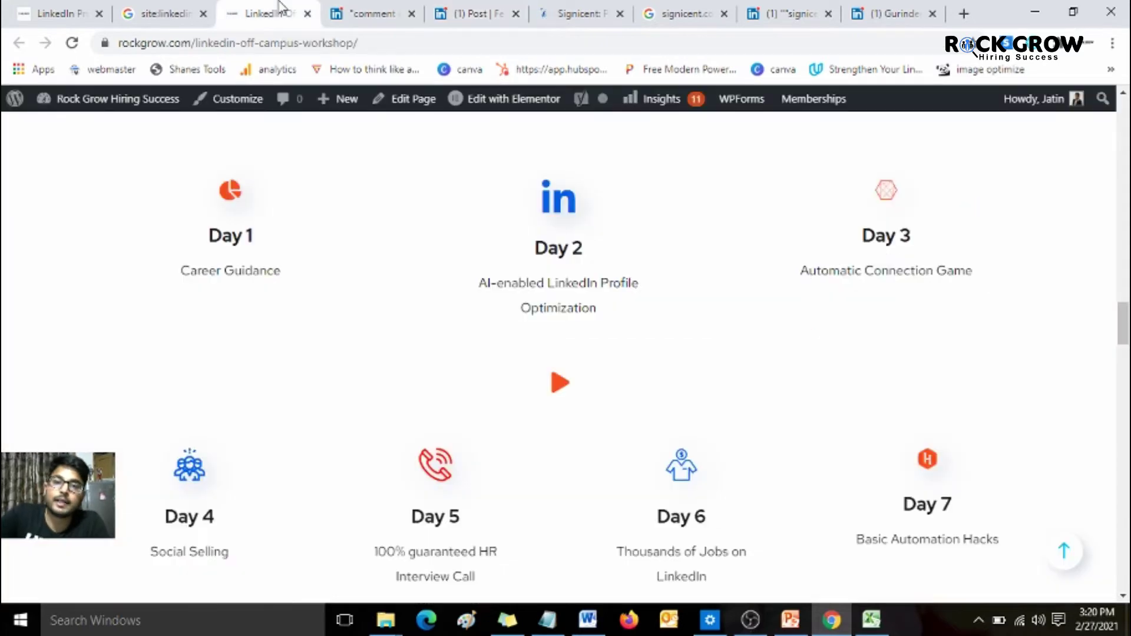
{"action": "left_click", "coordinate": [472, 12]}
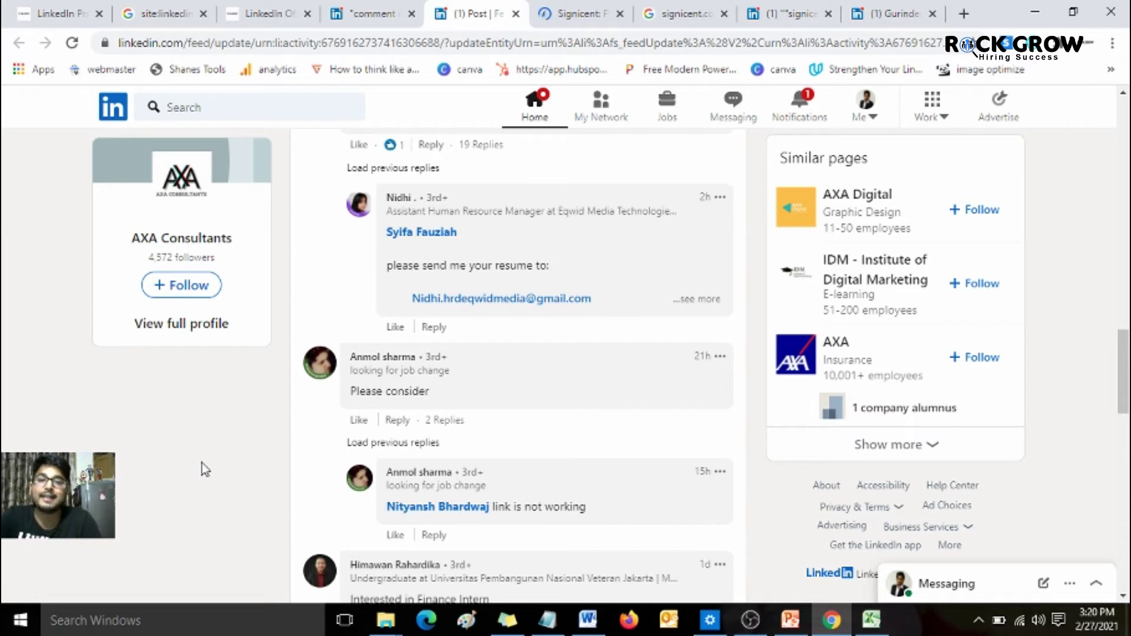
{"action": "scroll", "coordinate": [201, 462], "scroll_direction": "down", "scroll_amount": 1}
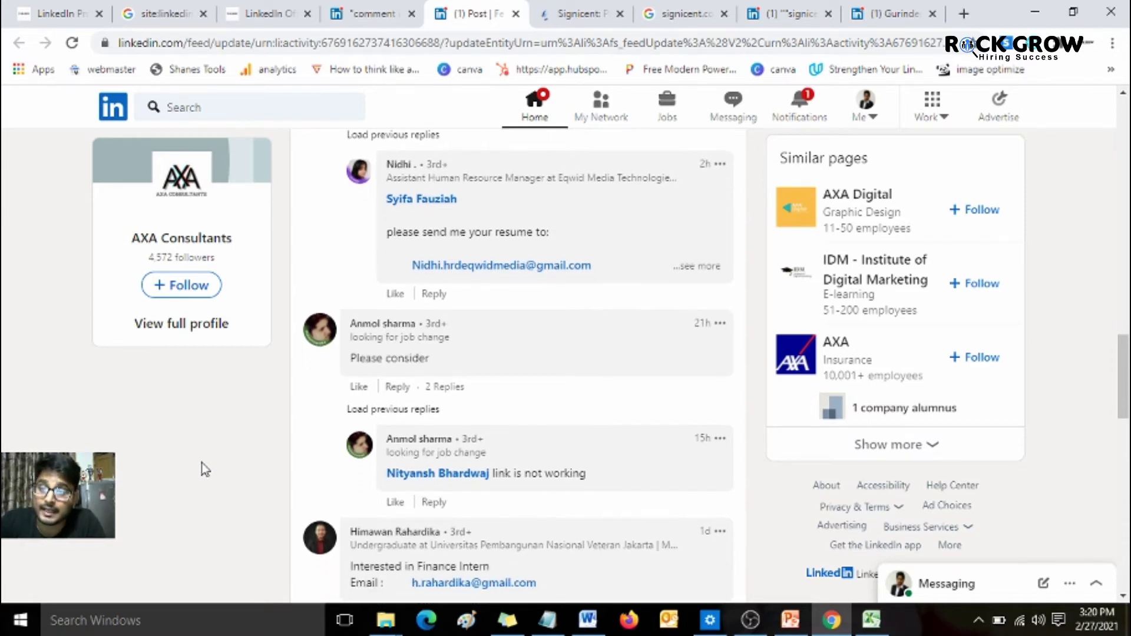
{"action": "scroll", "coordinate": [202, 463], "scroll_direction": "up", "scroll_amount": 10}
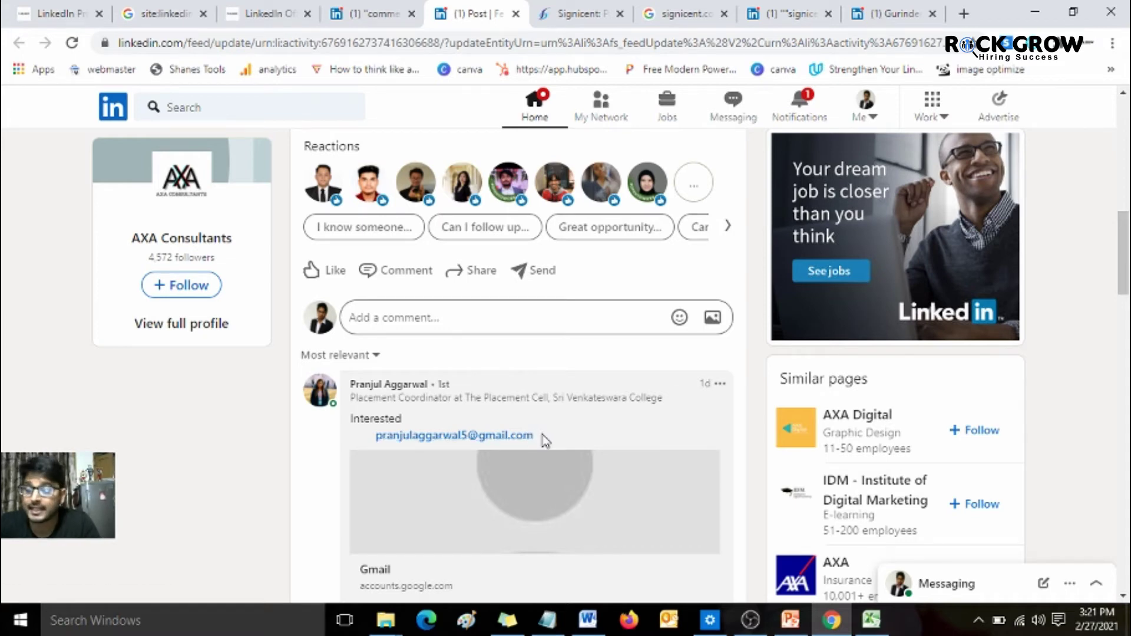
{"action": "left_click_drag", "start_coordinate": [543, 441], "coordinate": [381, 437]}
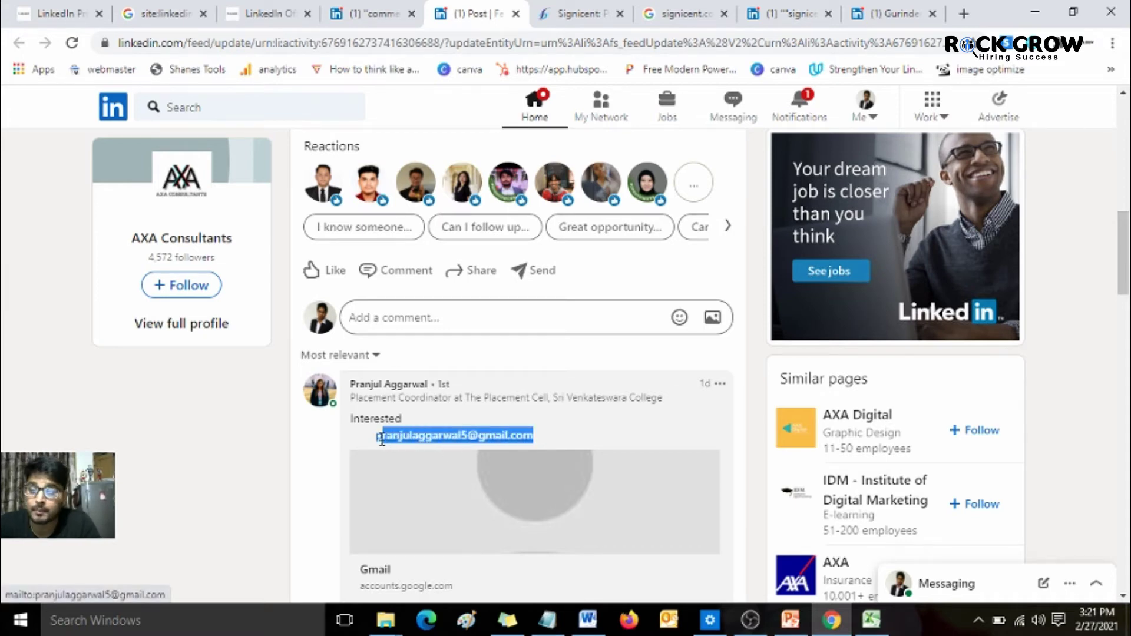
- Glance at the Excel lead sheet, clear the email selection, and show the RockGrow pro sales workshop page
{"action": "left_click", "coordinate": [881, 629]}
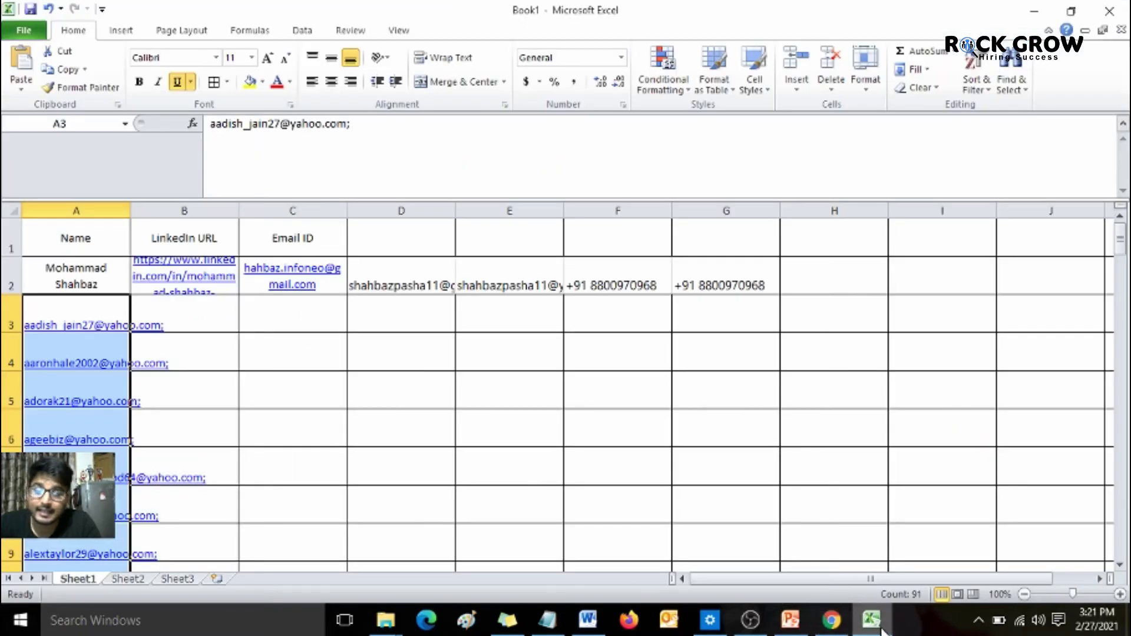
{"action": "left_click", "coordinate": [881, 629]}
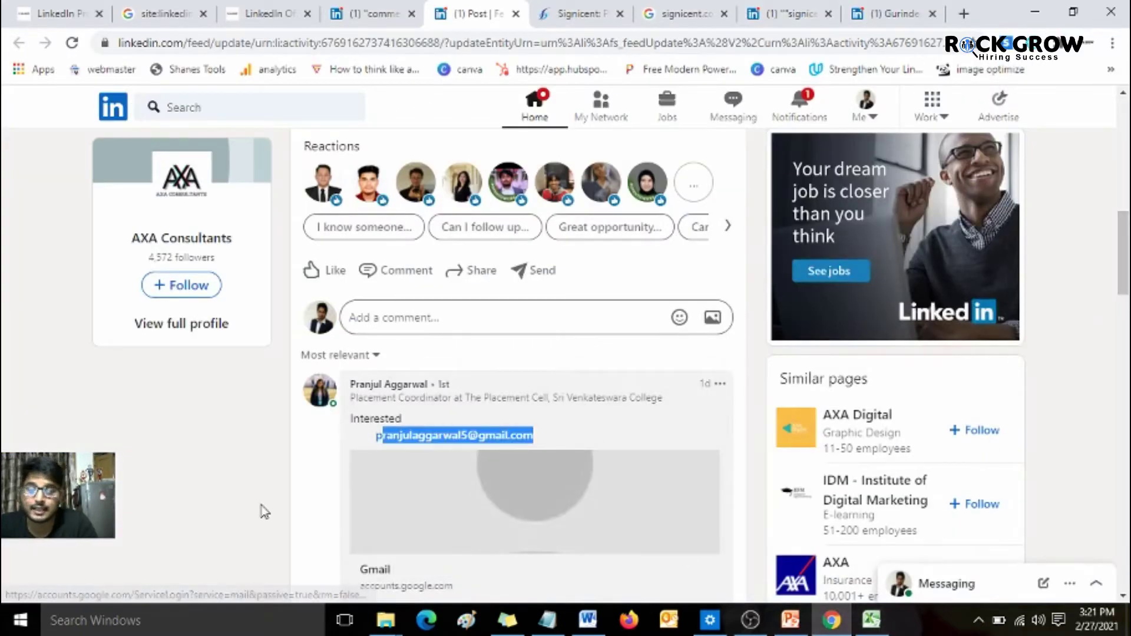
{"action": "left_click", "coordinate": [215, 487]}
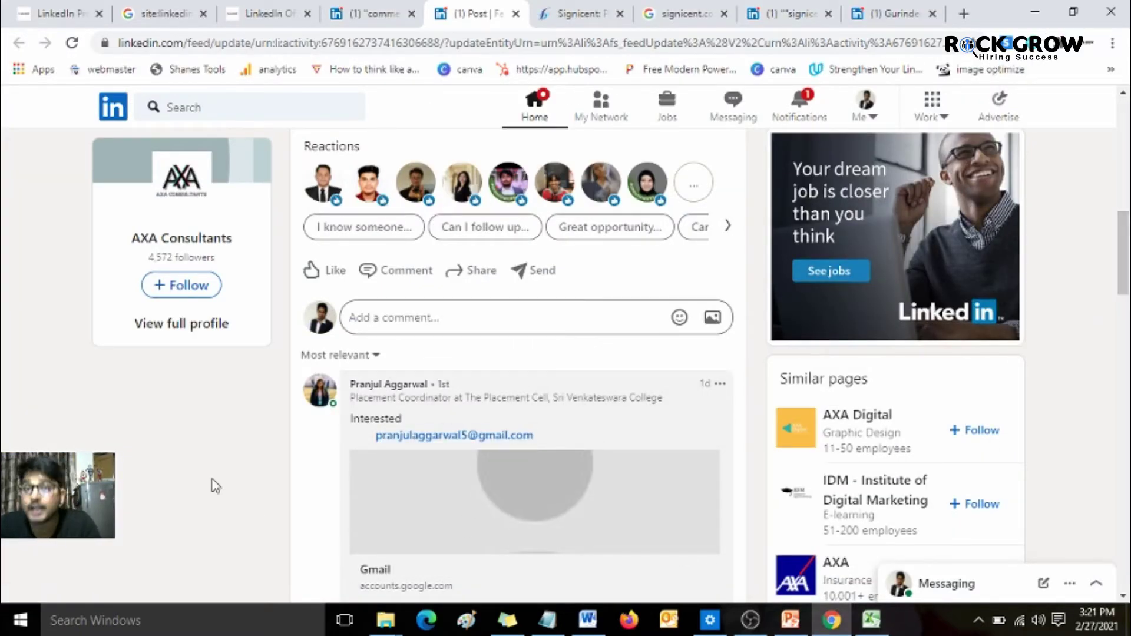
{"action": "left_click", "coordinate": [71, 13]}
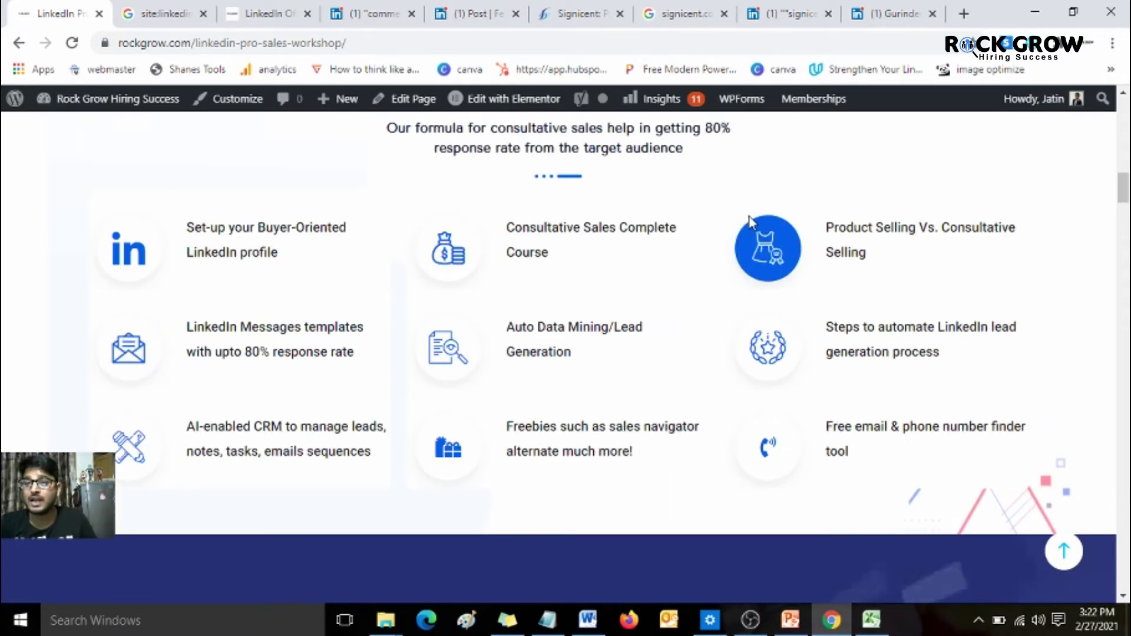
- Highlight the 'Steps to automate LinkedIn lead generation process' feature on the pro sales workshop page, then return to the AXA post
{"action": "left_click", "coordinate": [495, 12]}
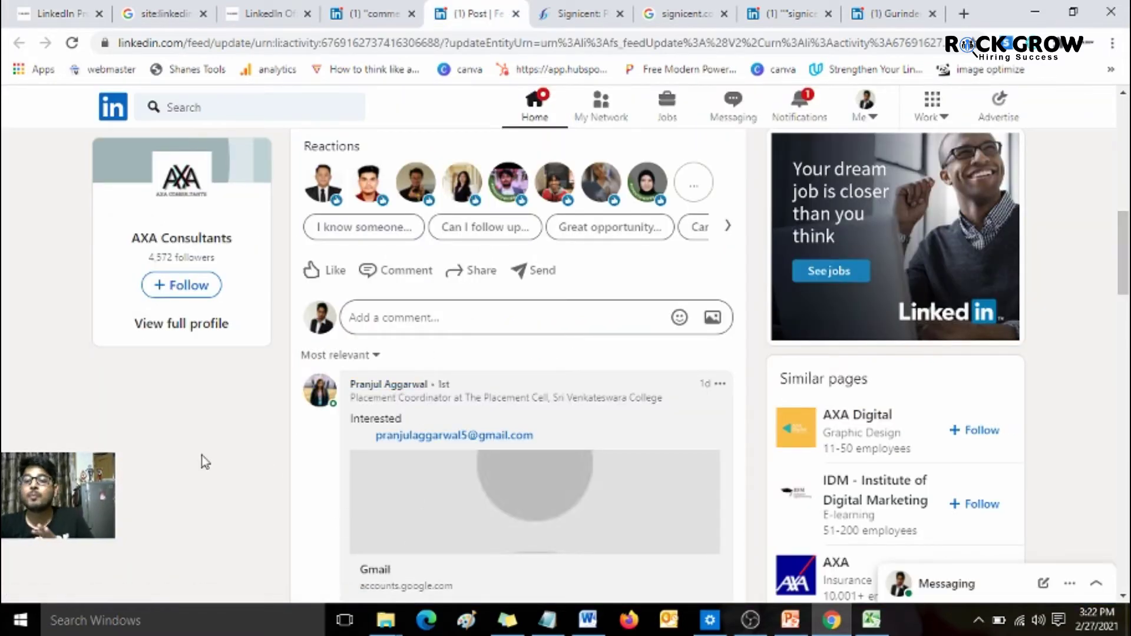
{"action": "scroll", "coordinate": [201, 455], "scroll_direction": "up", "scroll_amount": 4}
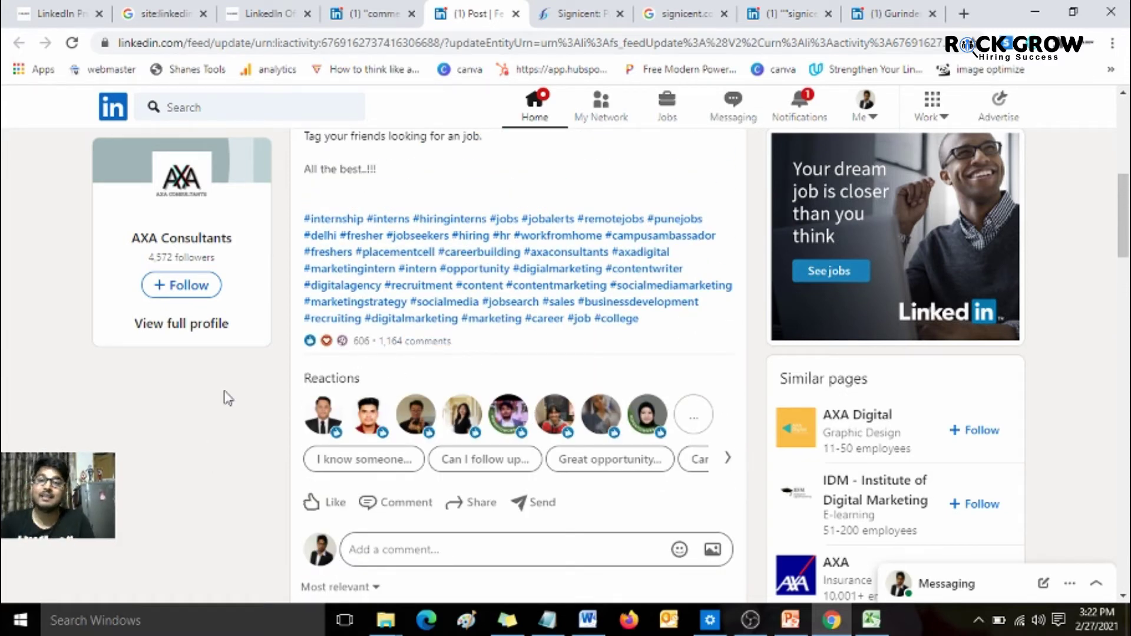
{"action": "left_click", "coordinate": [79, 11]}
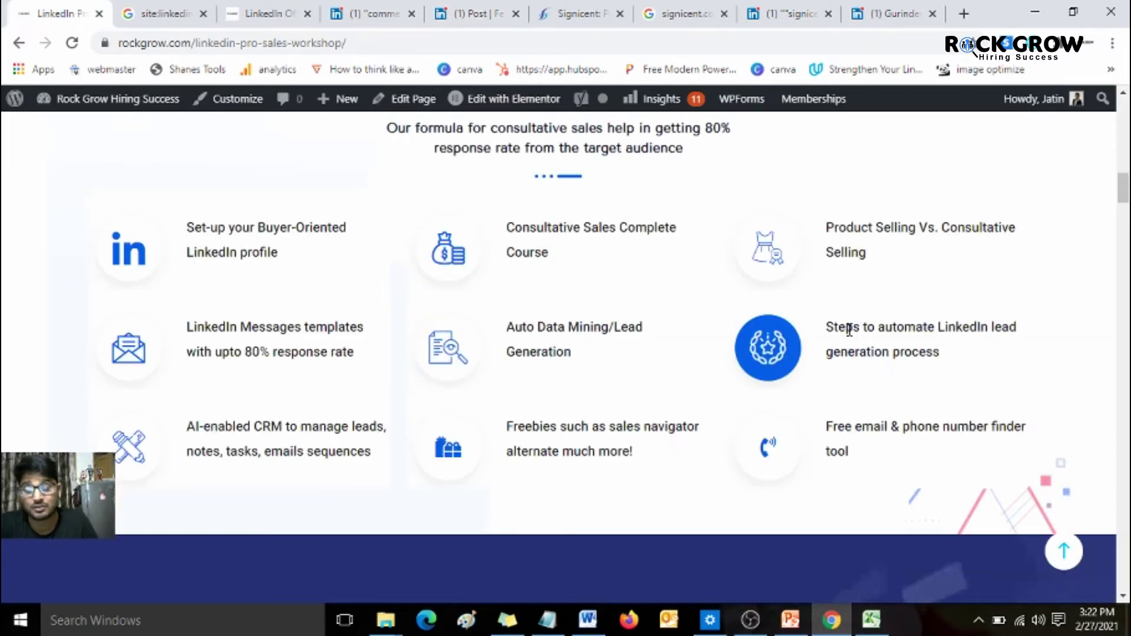
{"action": "left_click_drag", "start_coordinate": [846, 328], "coordinate": [985, 334]}
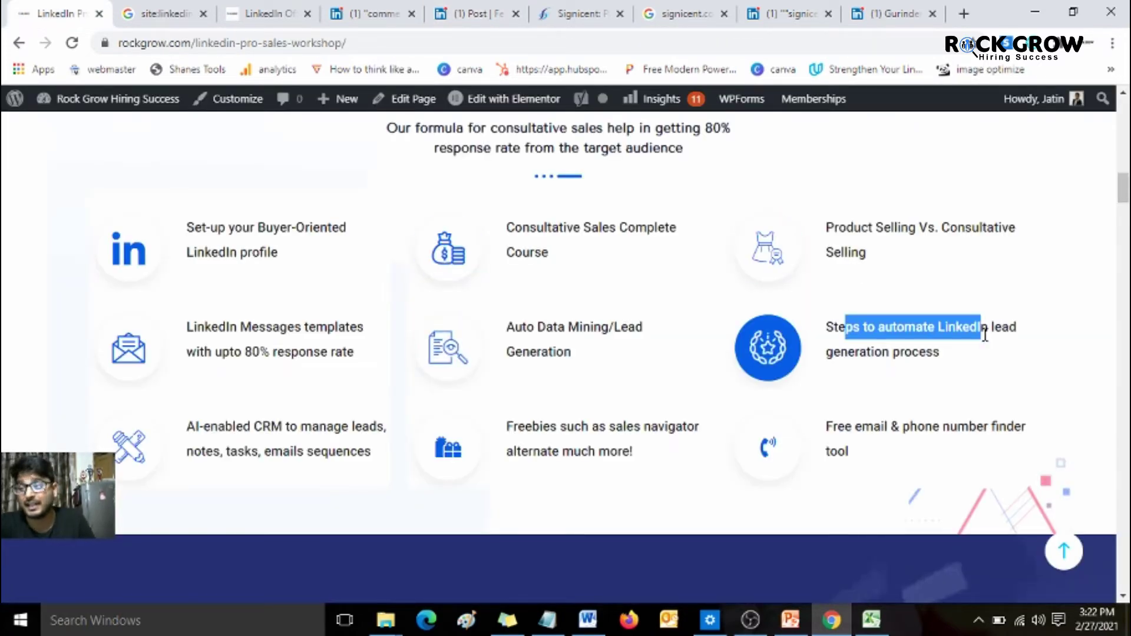
{"action": "left_click", "coordinate": [465, 5]}
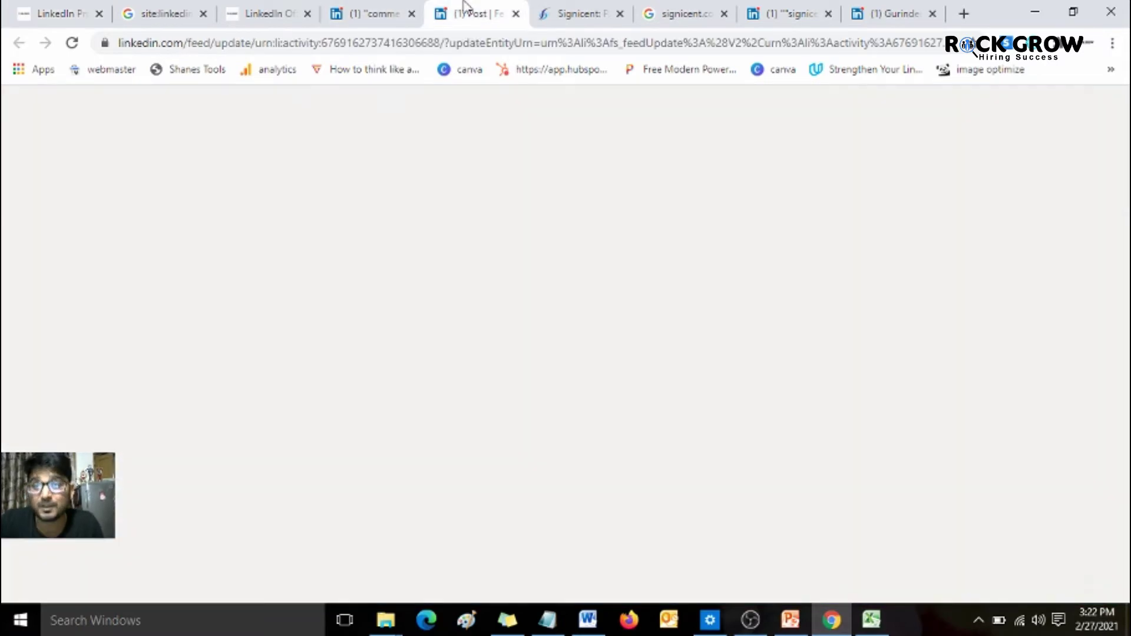